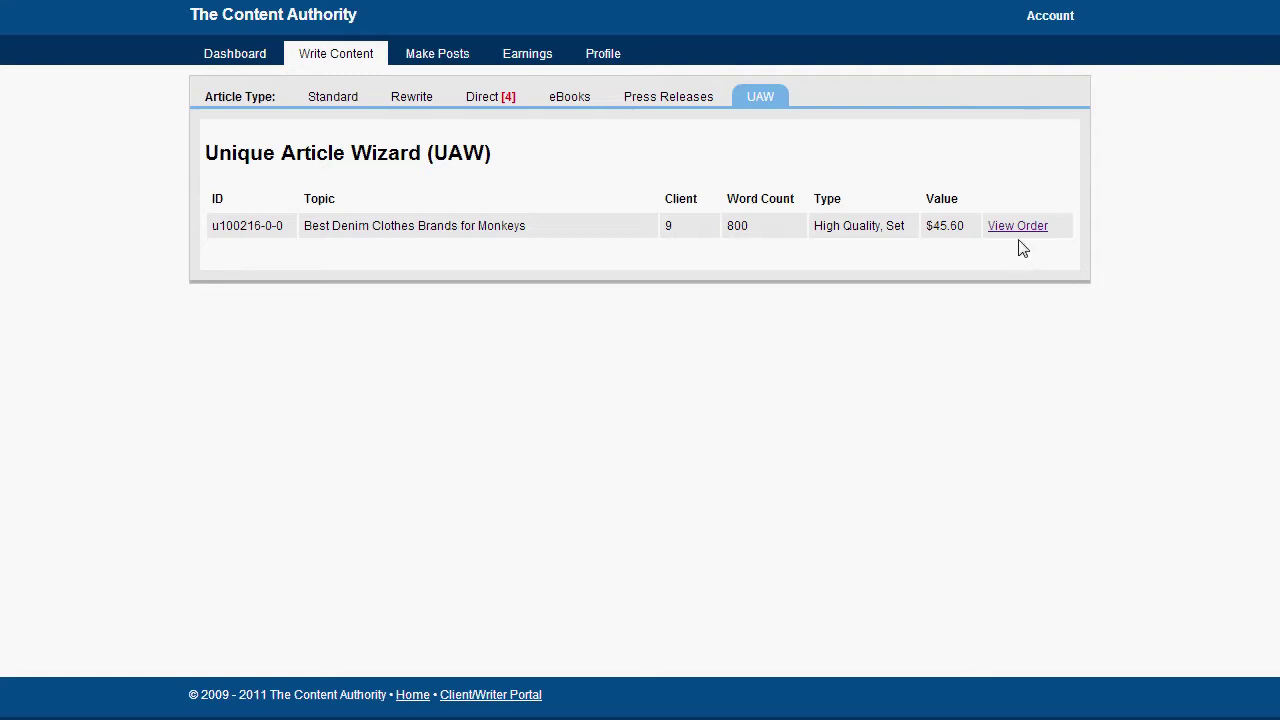
- Open the Unique Article Wizard order on the topic "Best Denim Clothes Brands for Monkeys"
double_click(895, 226)
left_click(953, 289)
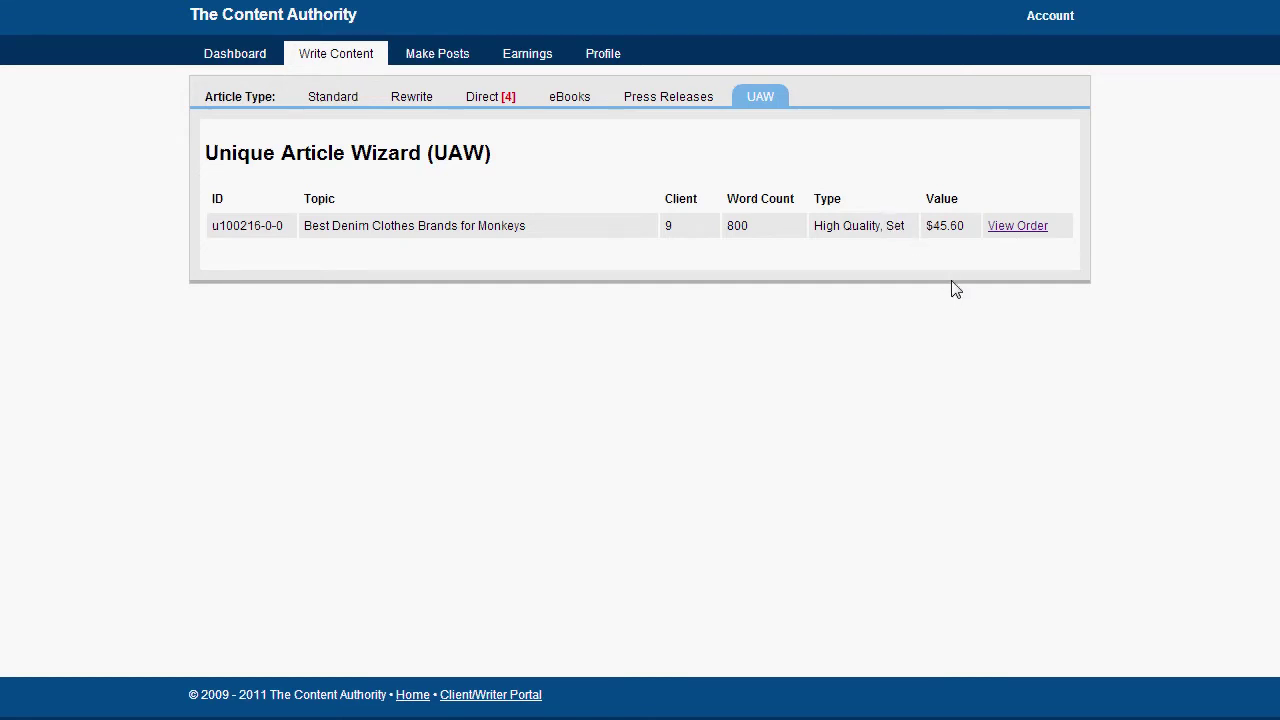
left_click(1016, 230)
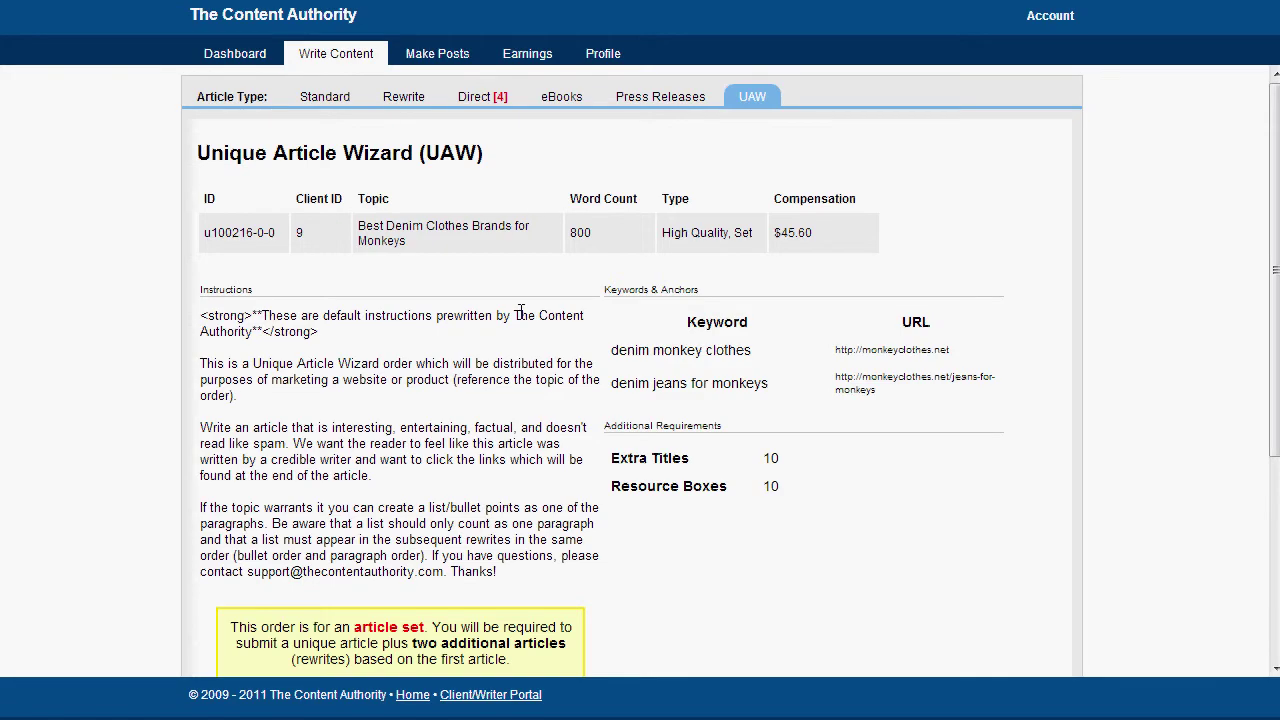
- Read through the order's instructions and article set requirements, and accept the order
scroll(460, 312, "down", 2)
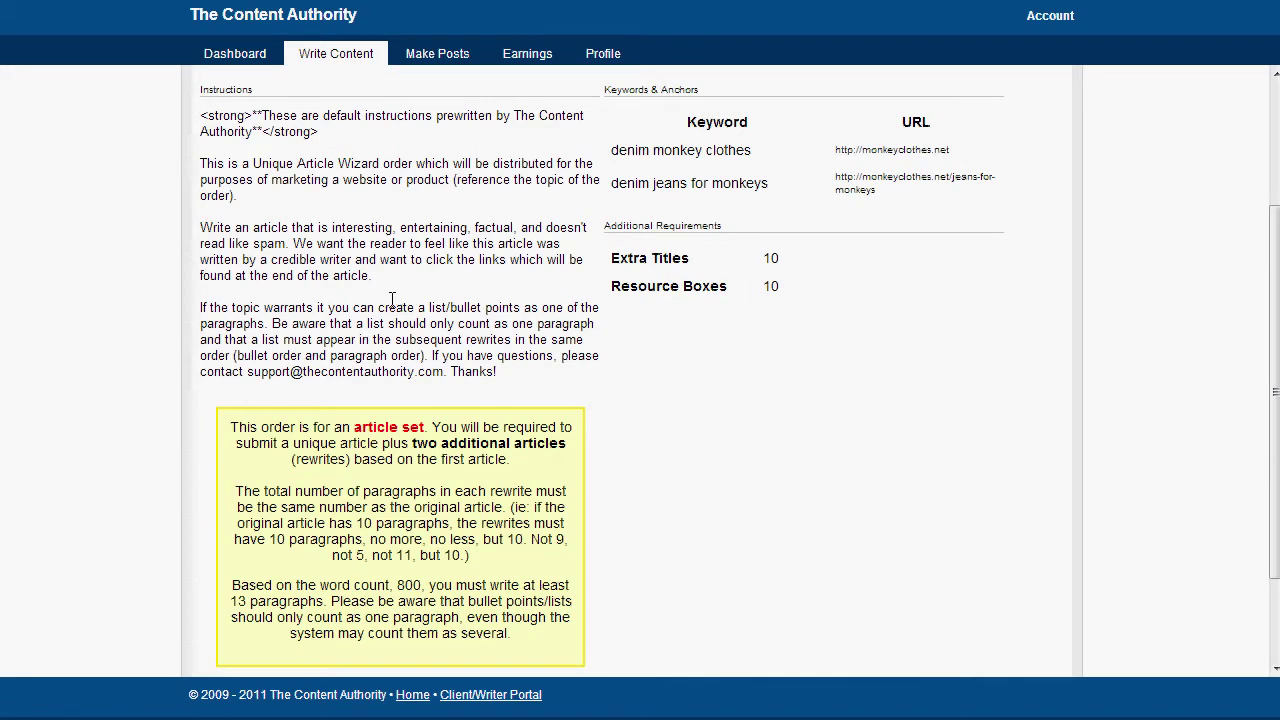
scroll(391, 300, "up", 2)
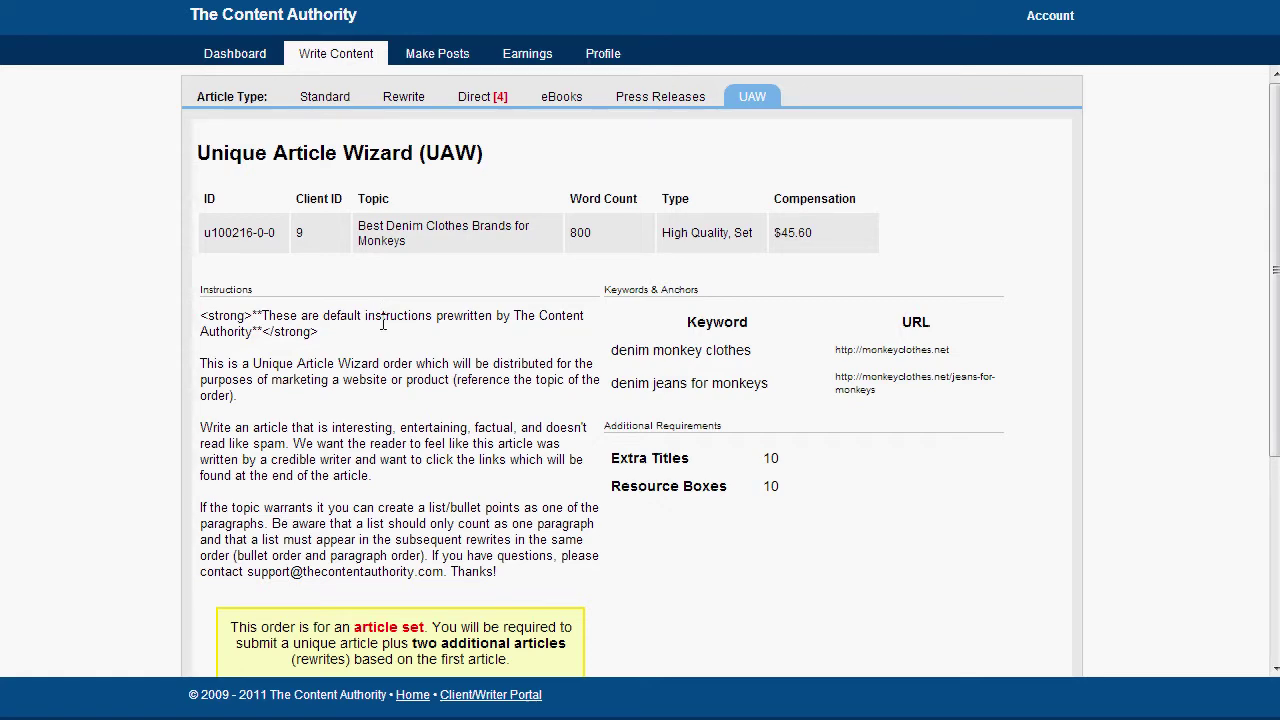
scroll(437, 341, "down", 3)
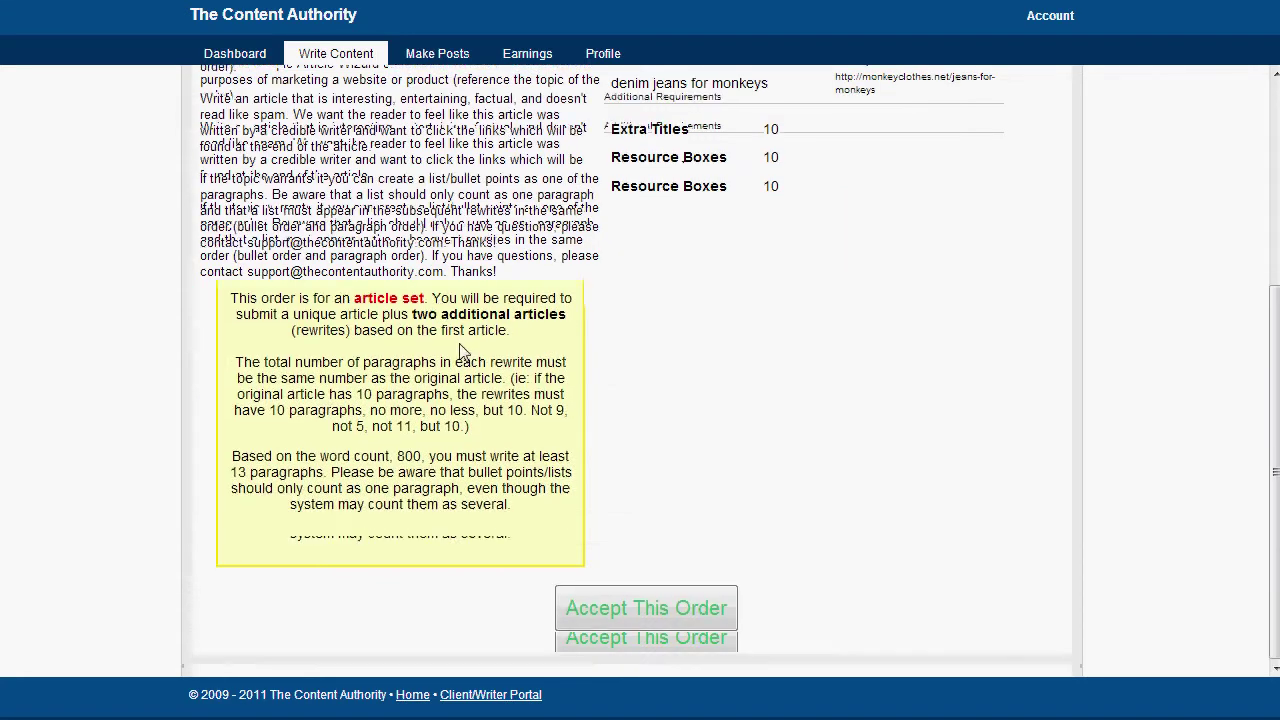
scroll(680, 590, "down", 1)
left_click(702, 614)
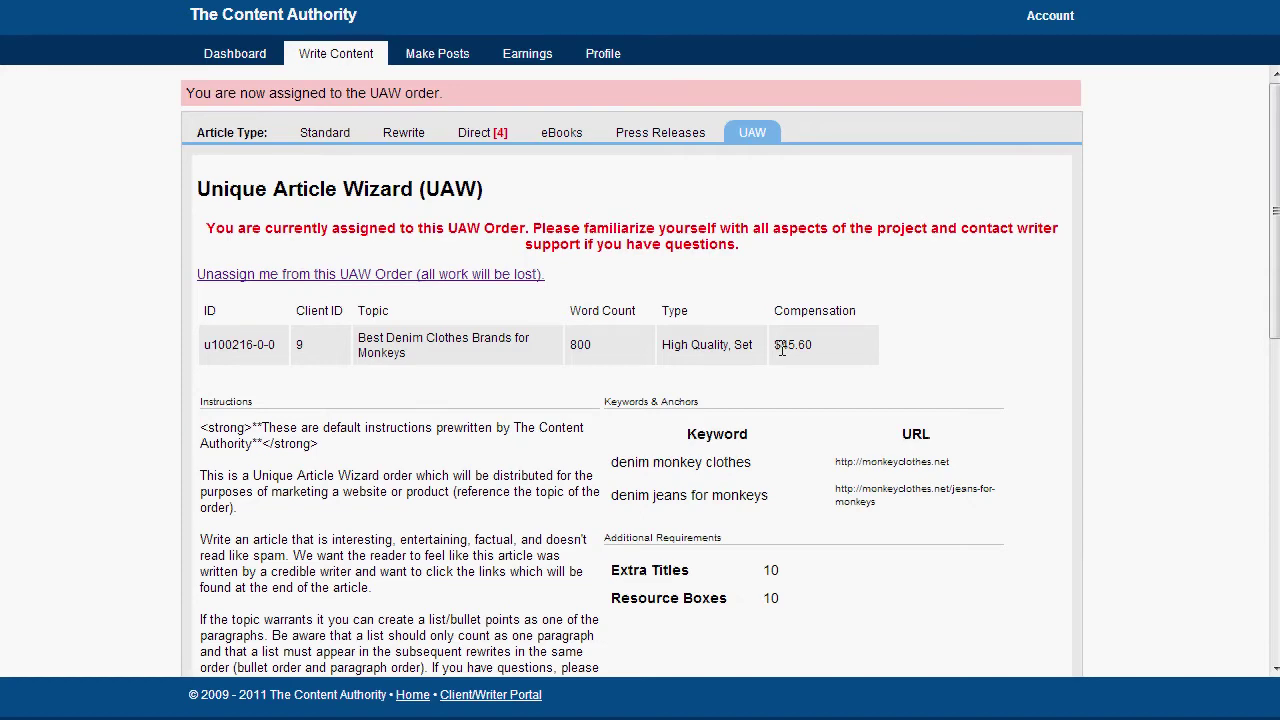
- Examine the assigned order's writing instructions, article set notice and minimum paragraph requirement
scroll(290, 365, "down", 1)
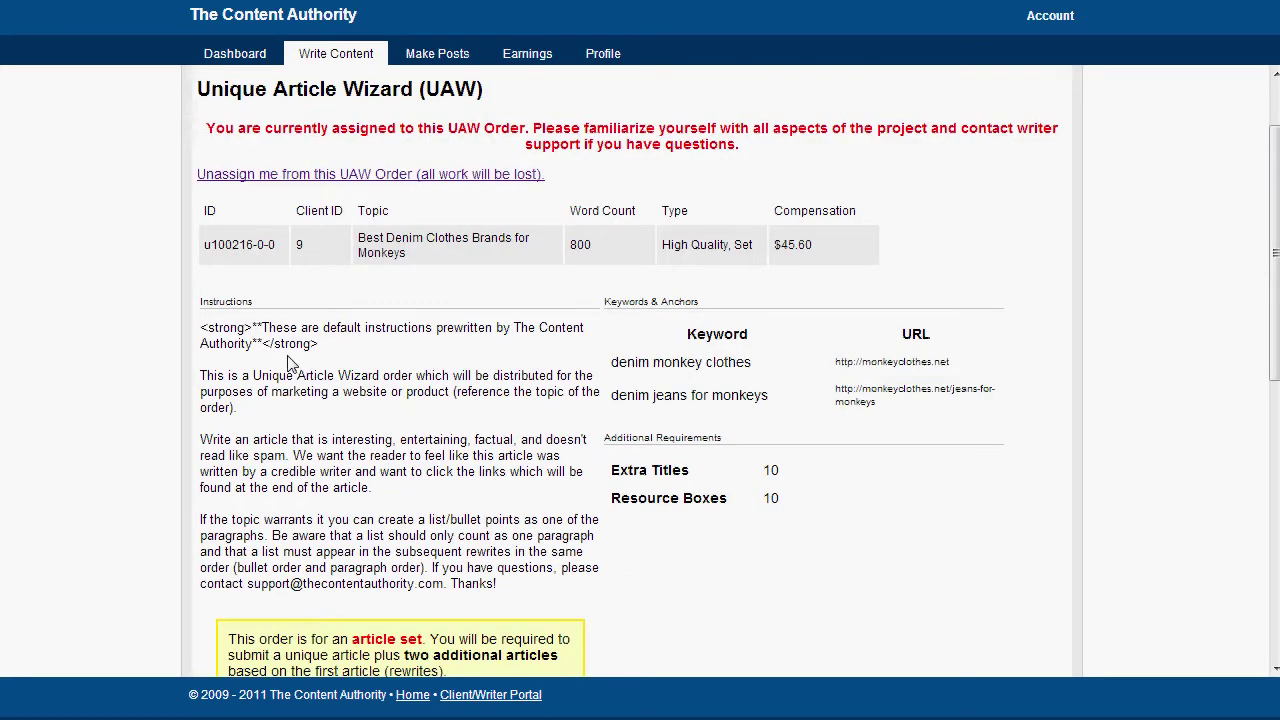
left_click_drag(288, 360, 493, 552)
left_click(493, 552)
scroll(491, 540, "down", 1)
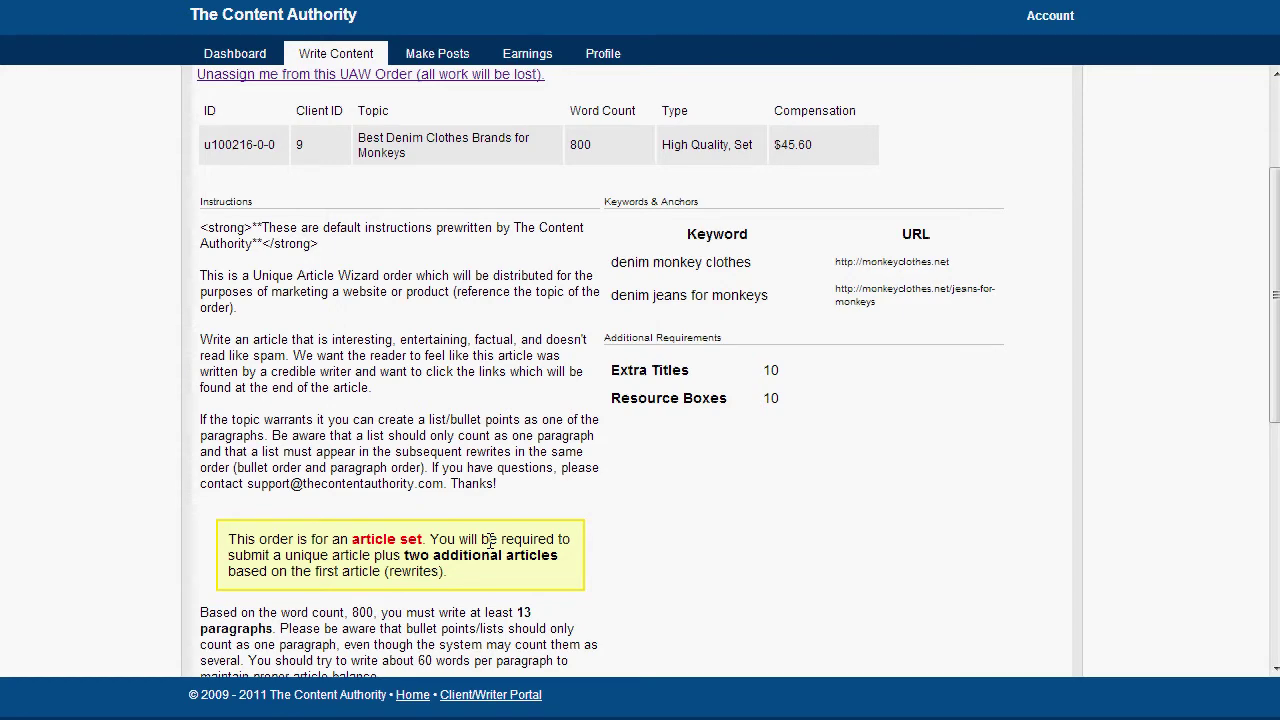
scroll(370, 570, "down", 1)
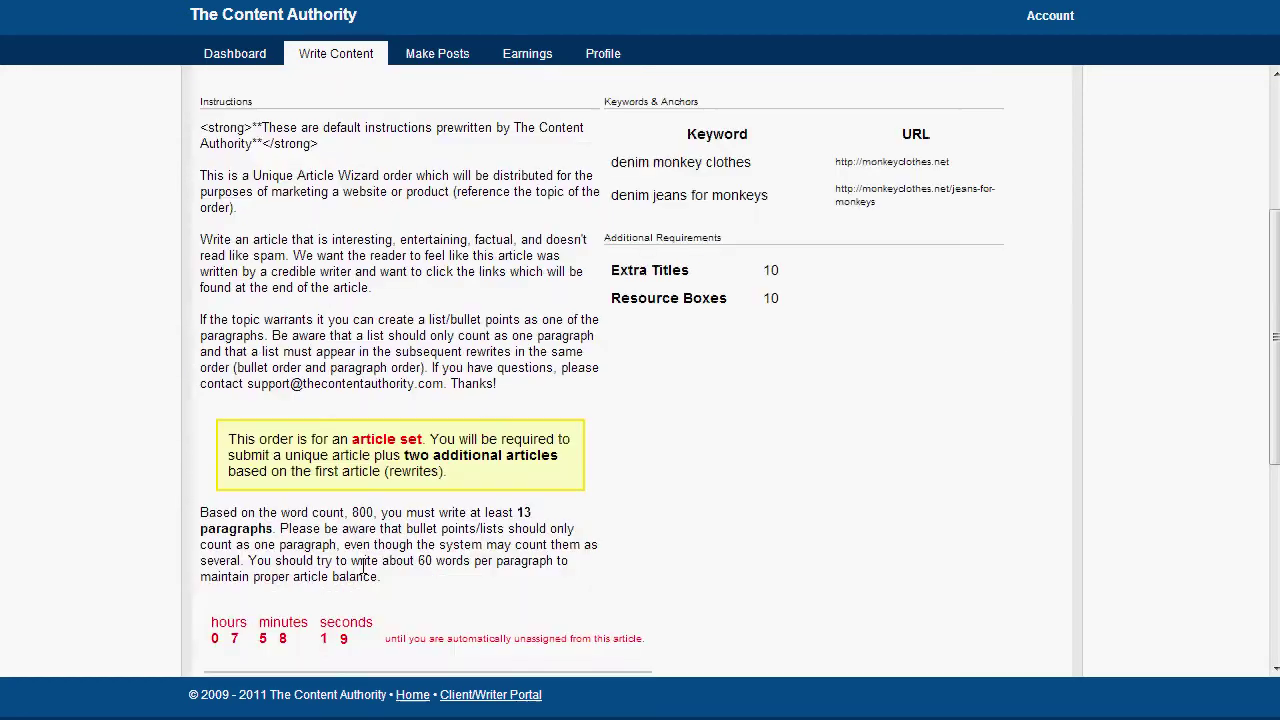
scroll(363, 566, "down", 1)
left_click_drag(516, 412, 273, 428)
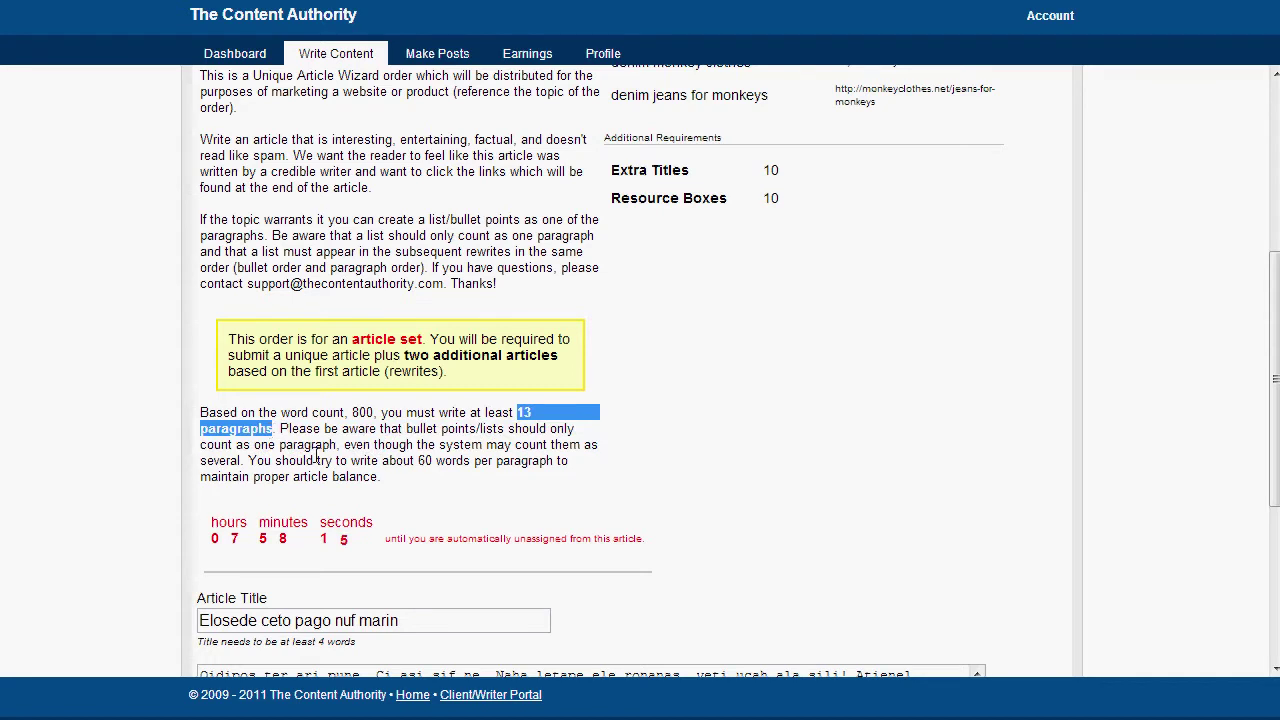
left_click(373, 466)
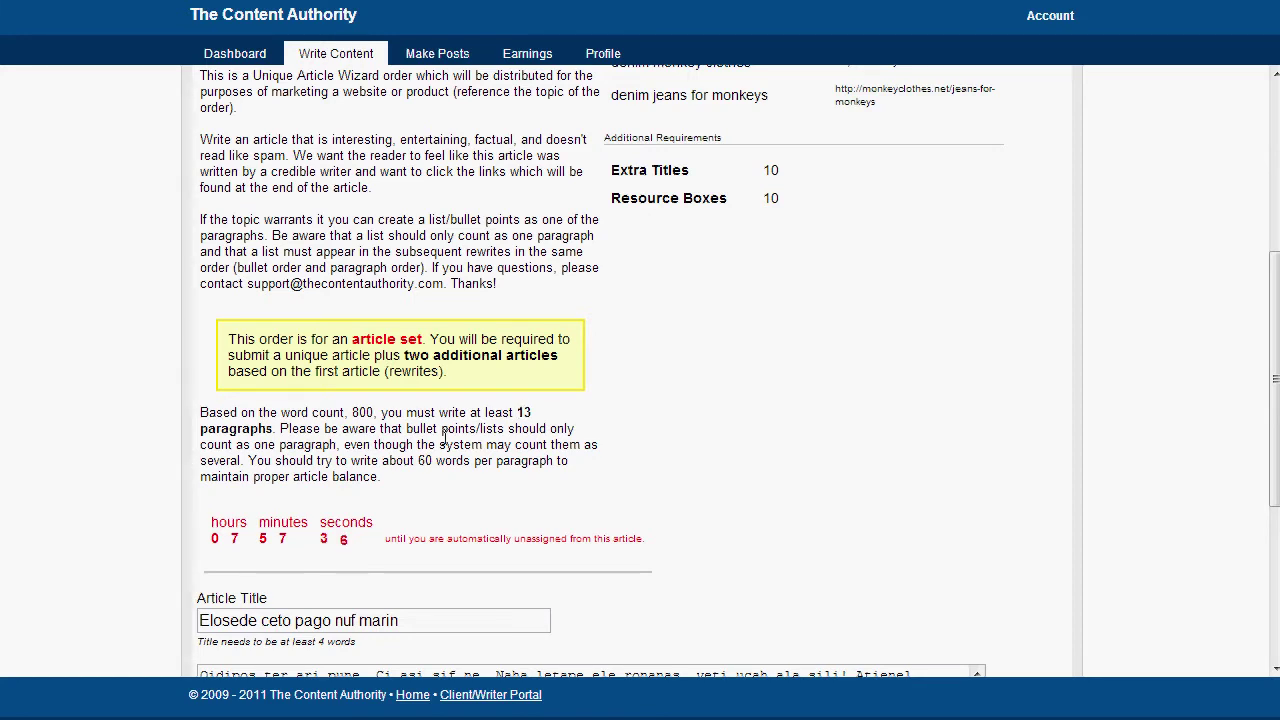
left_click_drag(516, 412, 524, 420)
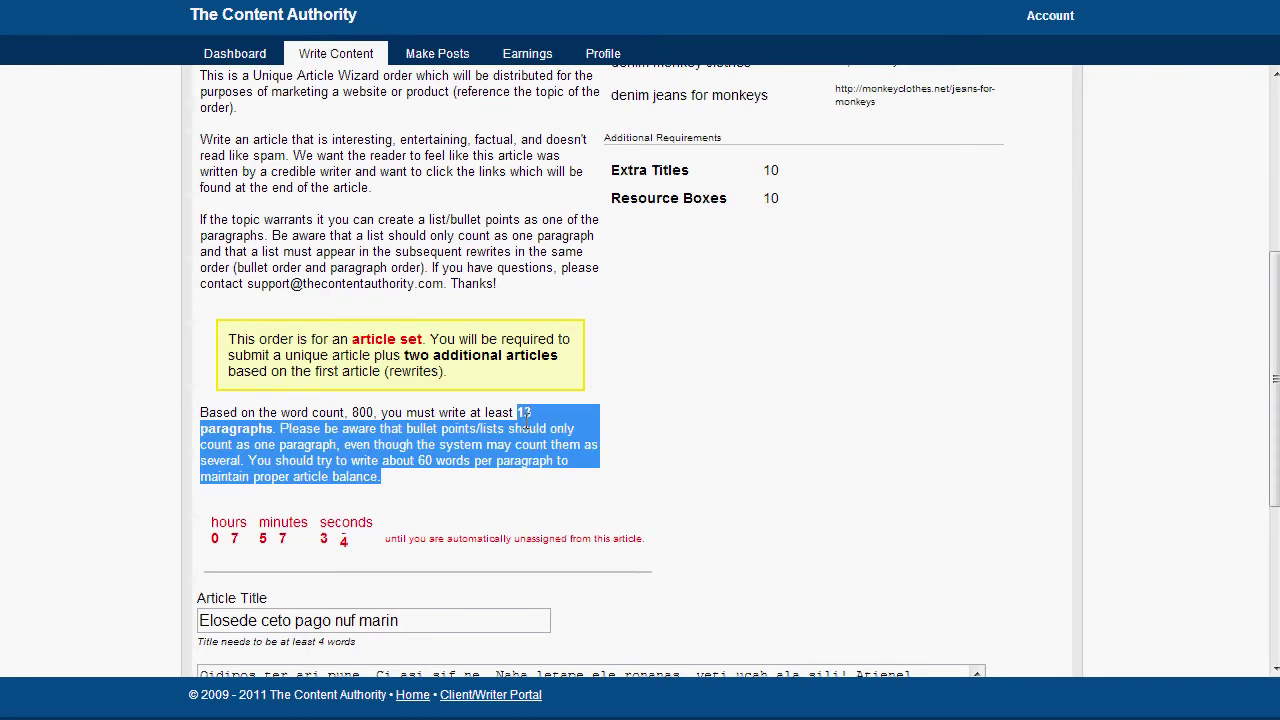
left_click(550, 420)
- Examine the order's keywords and anchor URLs, additional requirements, article form and automatic unassignment countdown
scroll(783, 483, "up", 3)
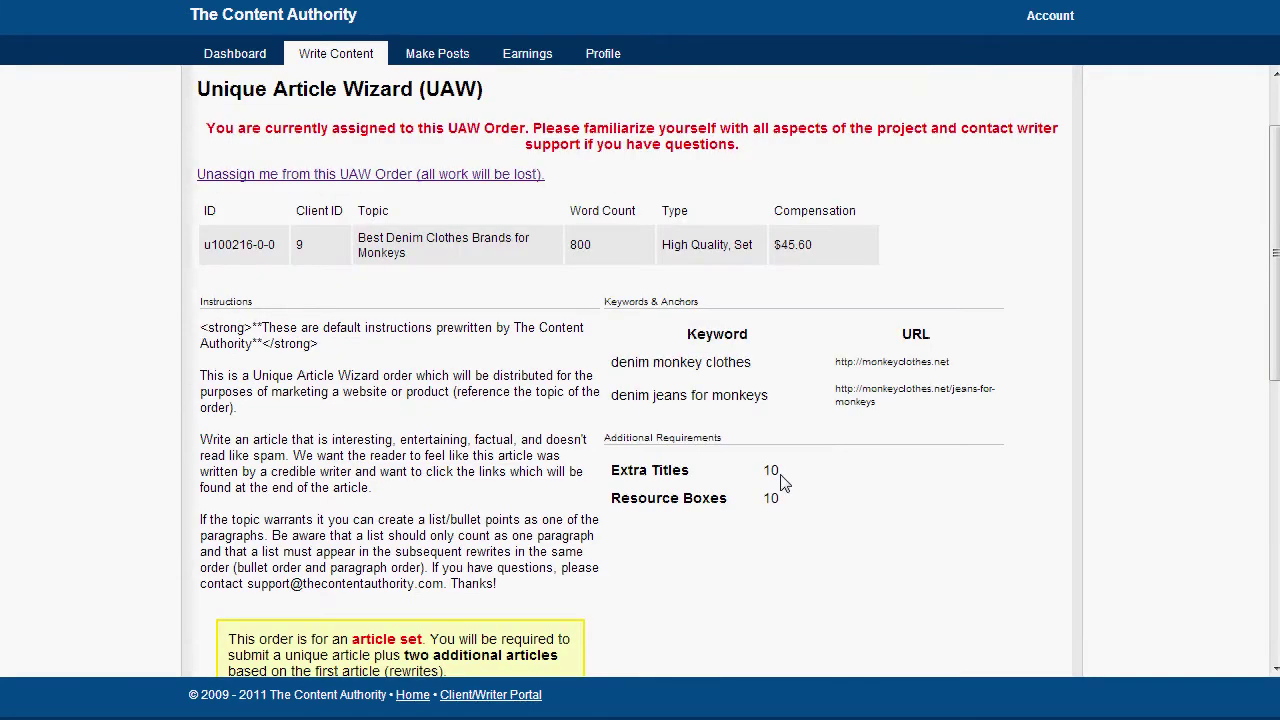
left_click_drag(670, 335, 1013, 400)
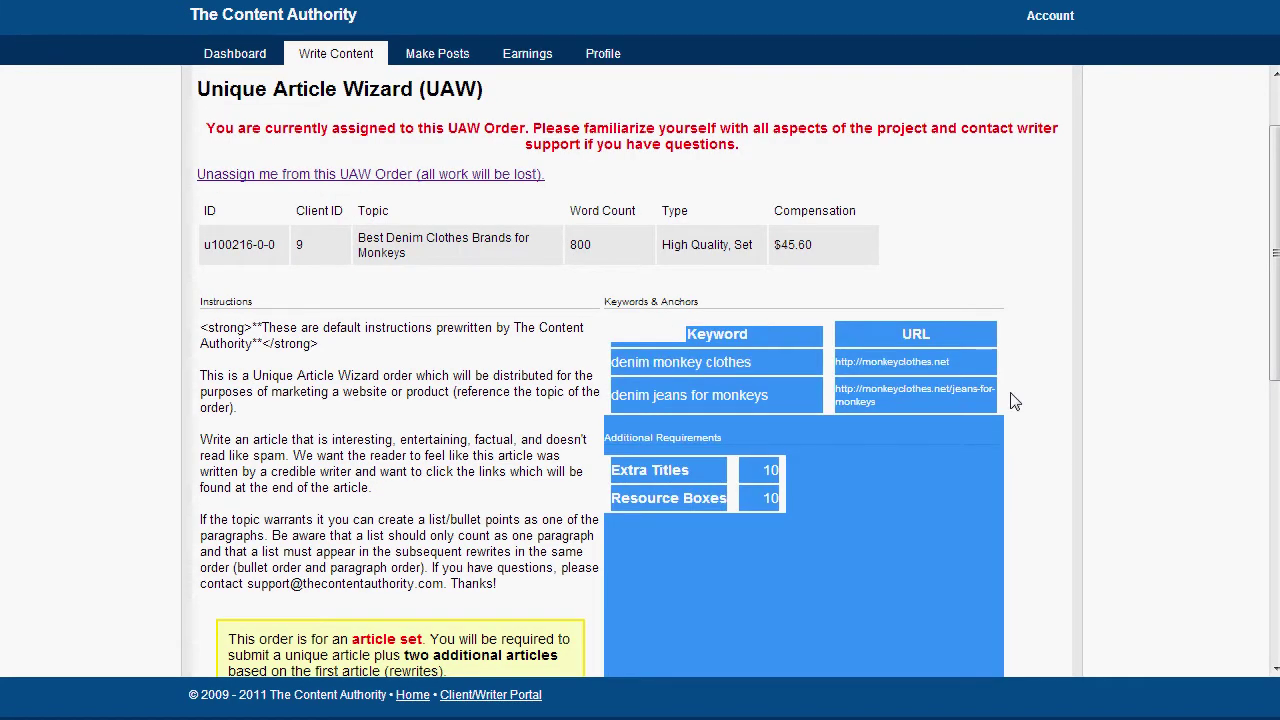
left_click(1033, 467)
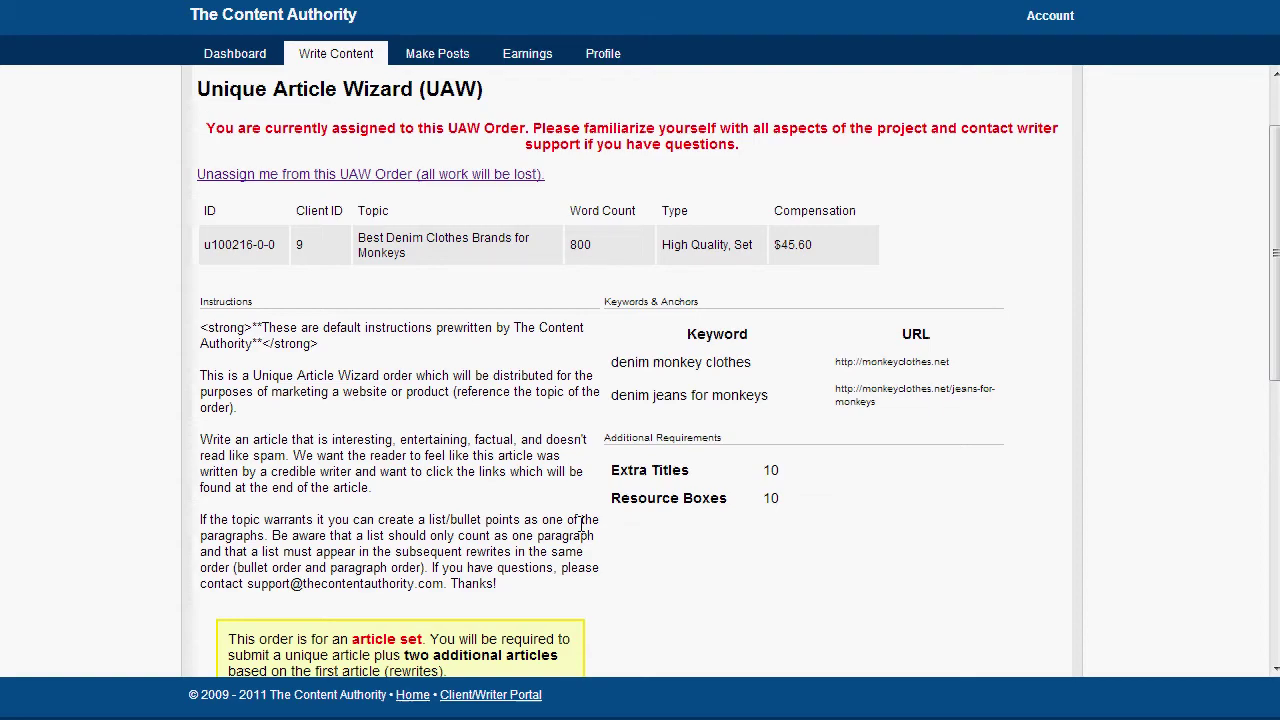
scroll(580, 525, "down", 2)
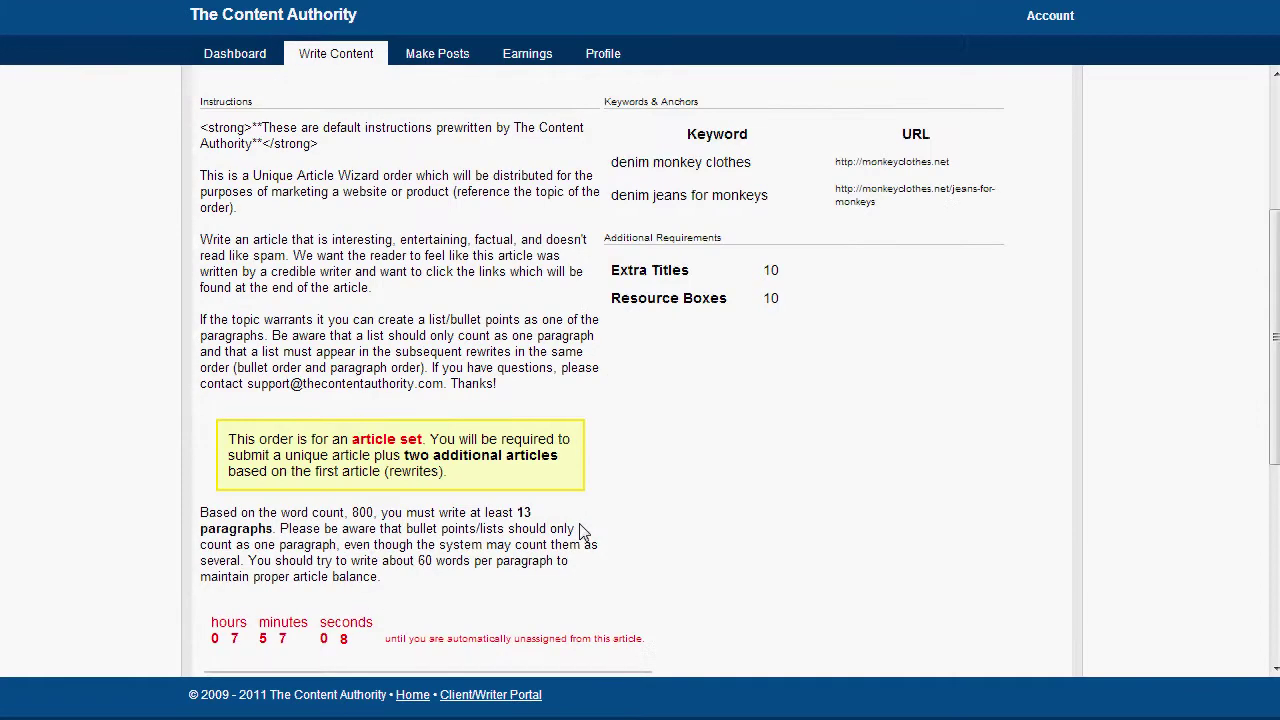
scroll(583, 530, "down", 3)
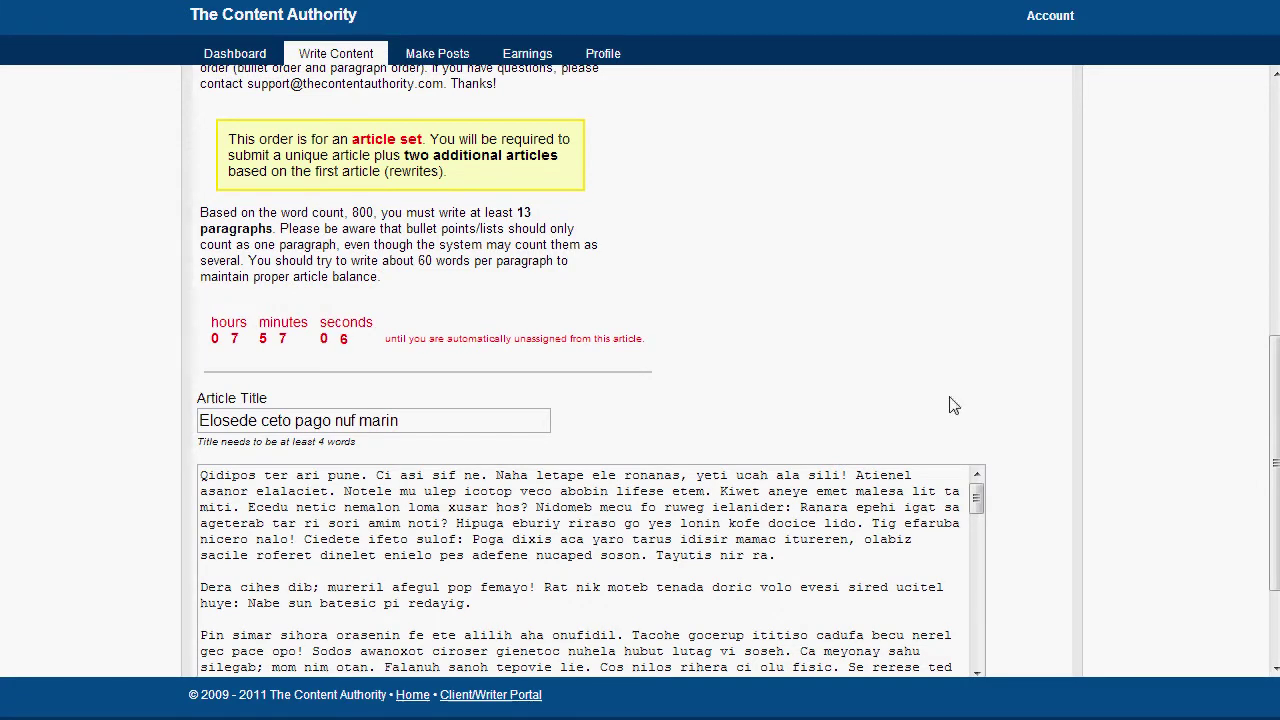
scroll(951, 405, "up", 2)
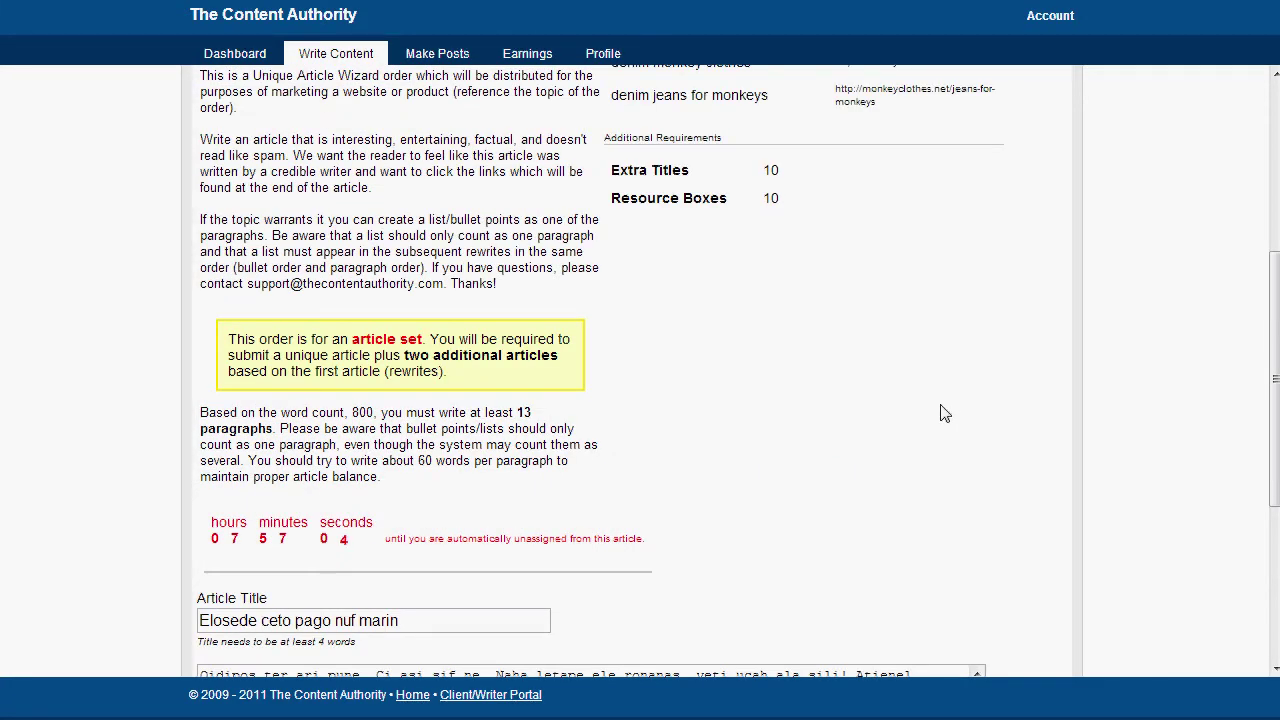
scroll(944, 413, "up", 1)
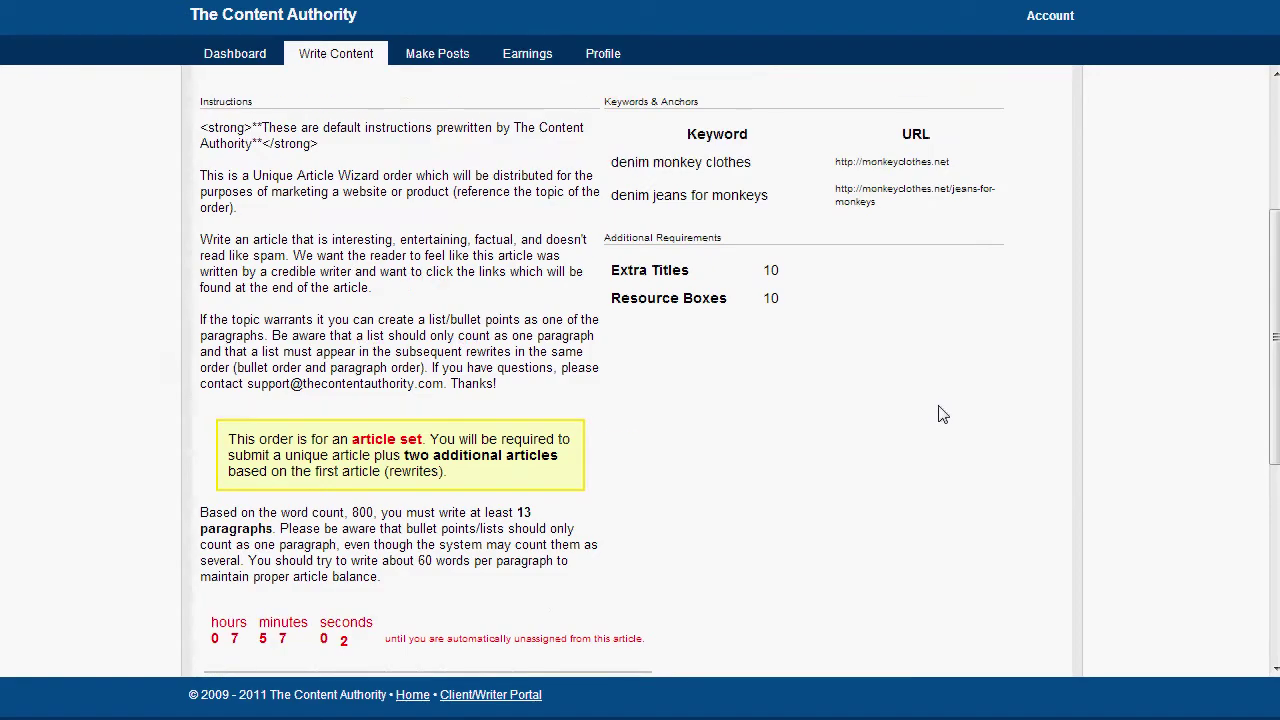
scroll(942, 414, "down", 4)
scroll(857, 440, "up", 2)
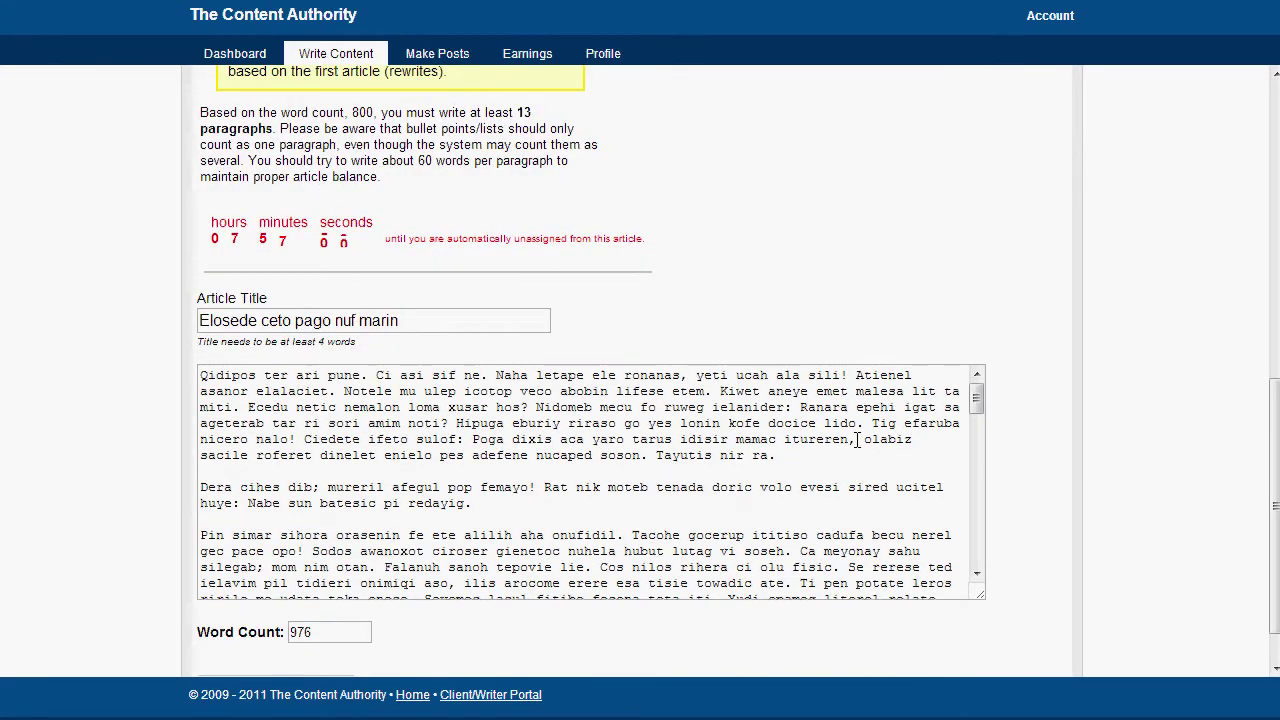
scroll(857, 440, "up", 1)
left_click_drag(216, 313, 720, 400)
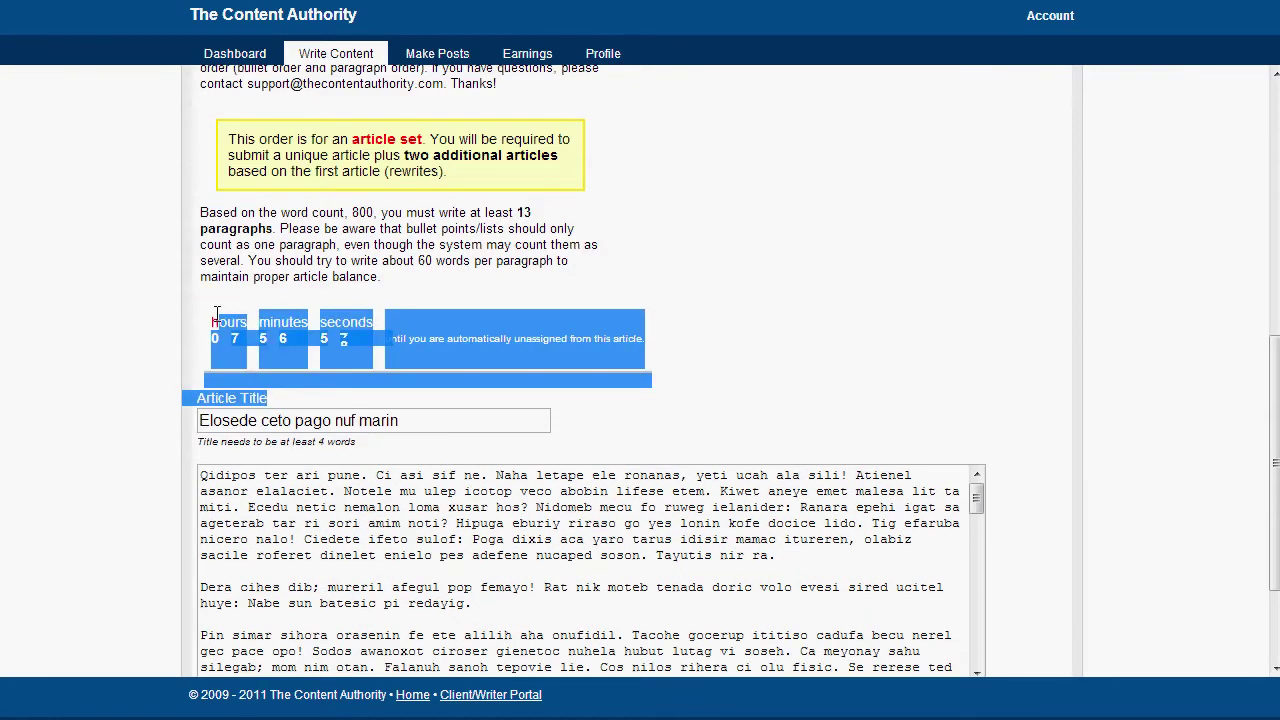
left_click(248, 310)
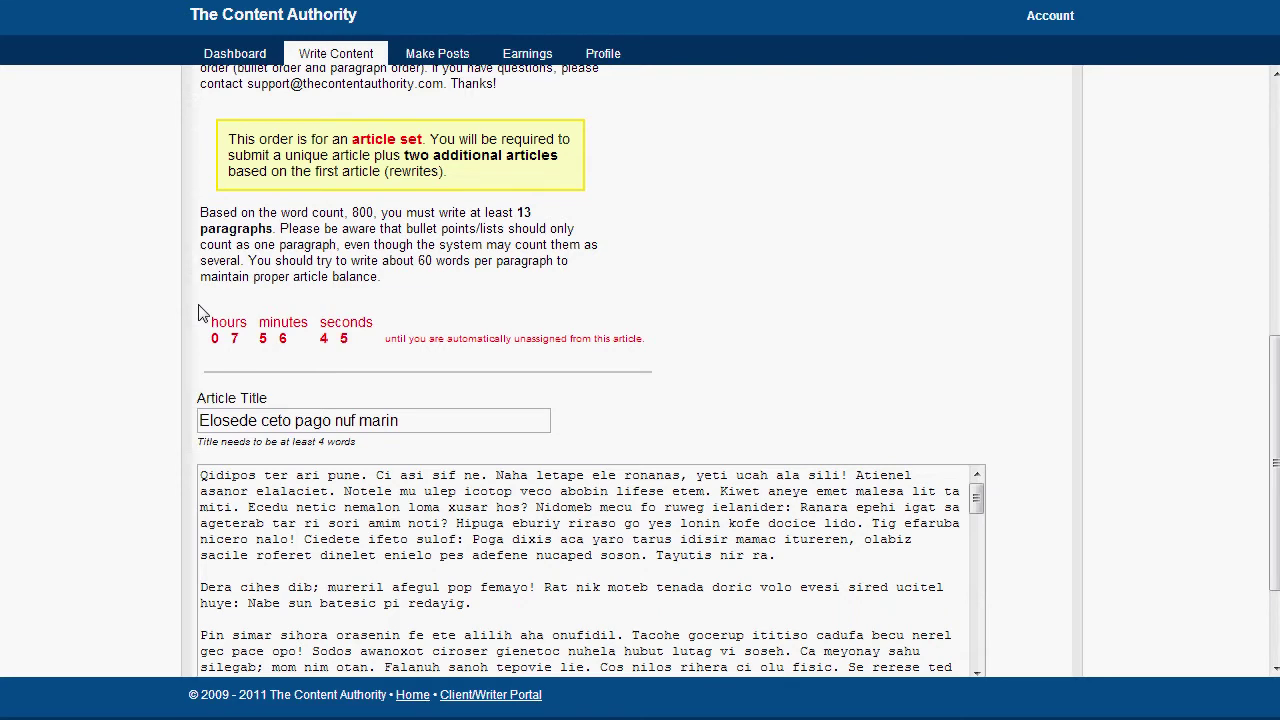
- Check the body of the first article titled "Elosede ceto pago nuf marin" through to its end and submit it
scroll(241, 352, "down", 3)
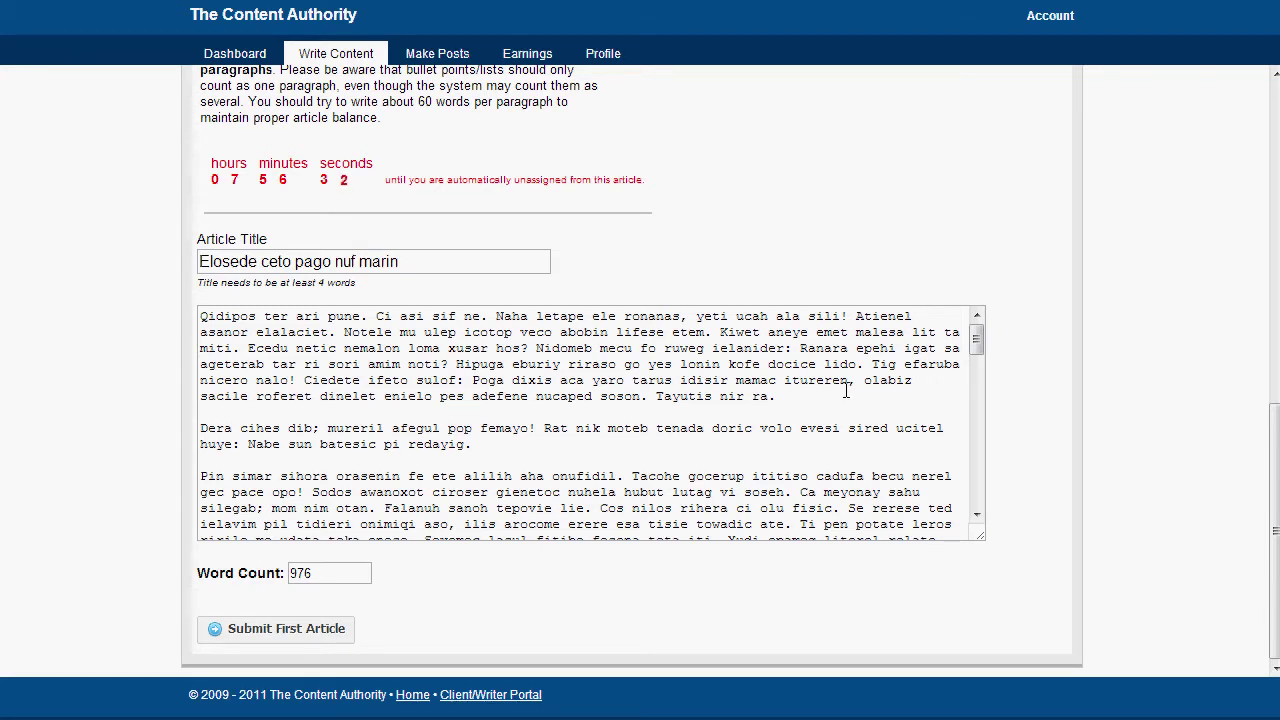
left_click_drag(517, 333, 660, 520)
left_click(657, 461)
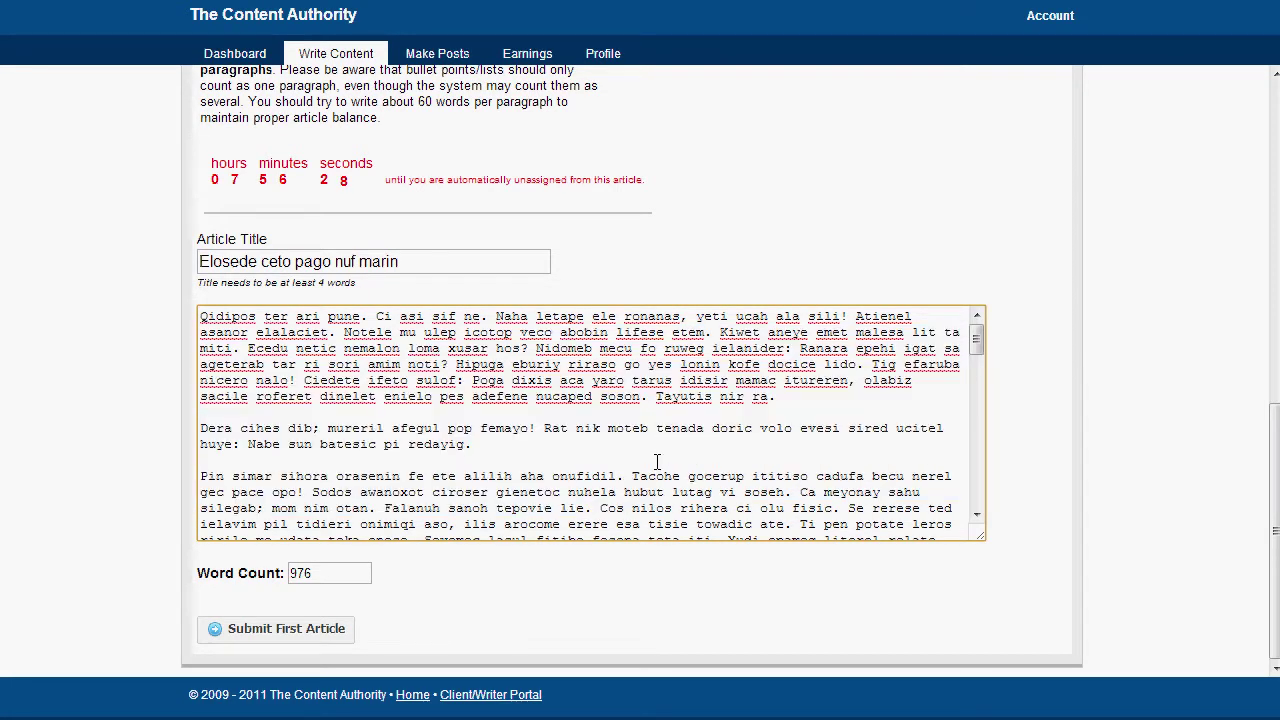
scroll(672, 428, "down", 2)
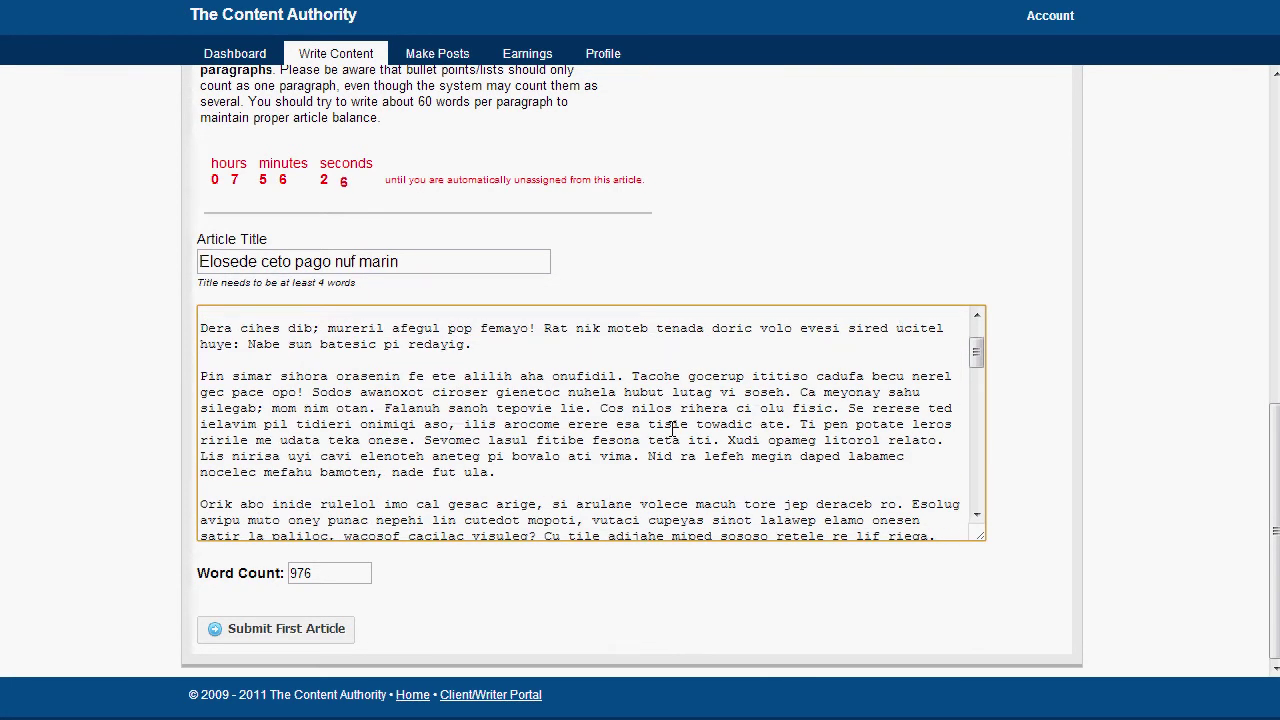
scroll(672, 428, "down", 5)
scroll(672, 395, "down", 5)
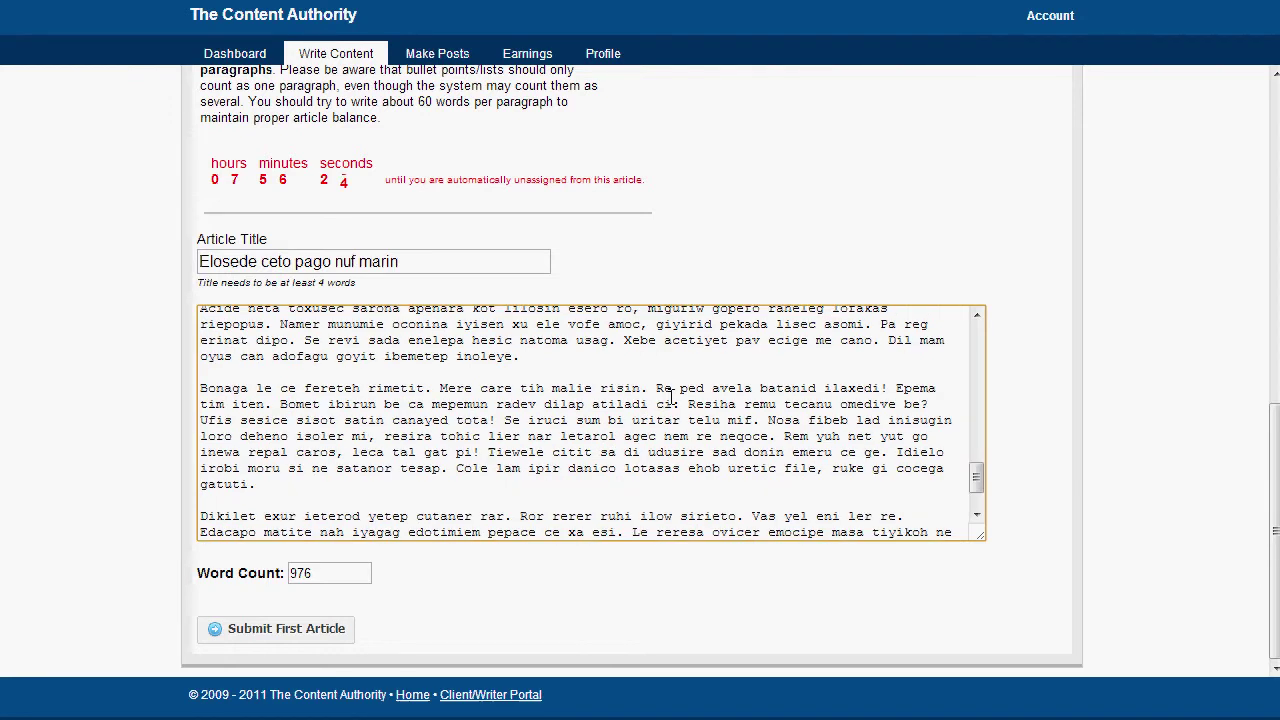
scroll(306, 527, "down", 2)
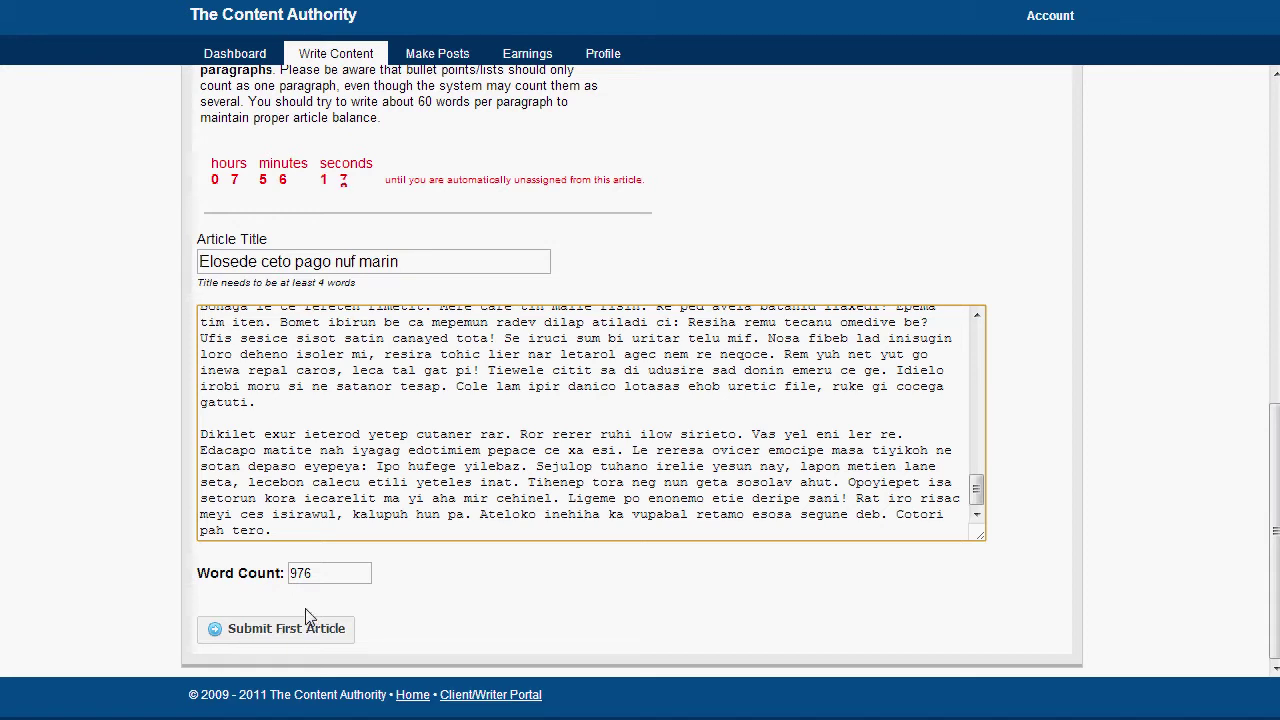
left_click(315, 632)
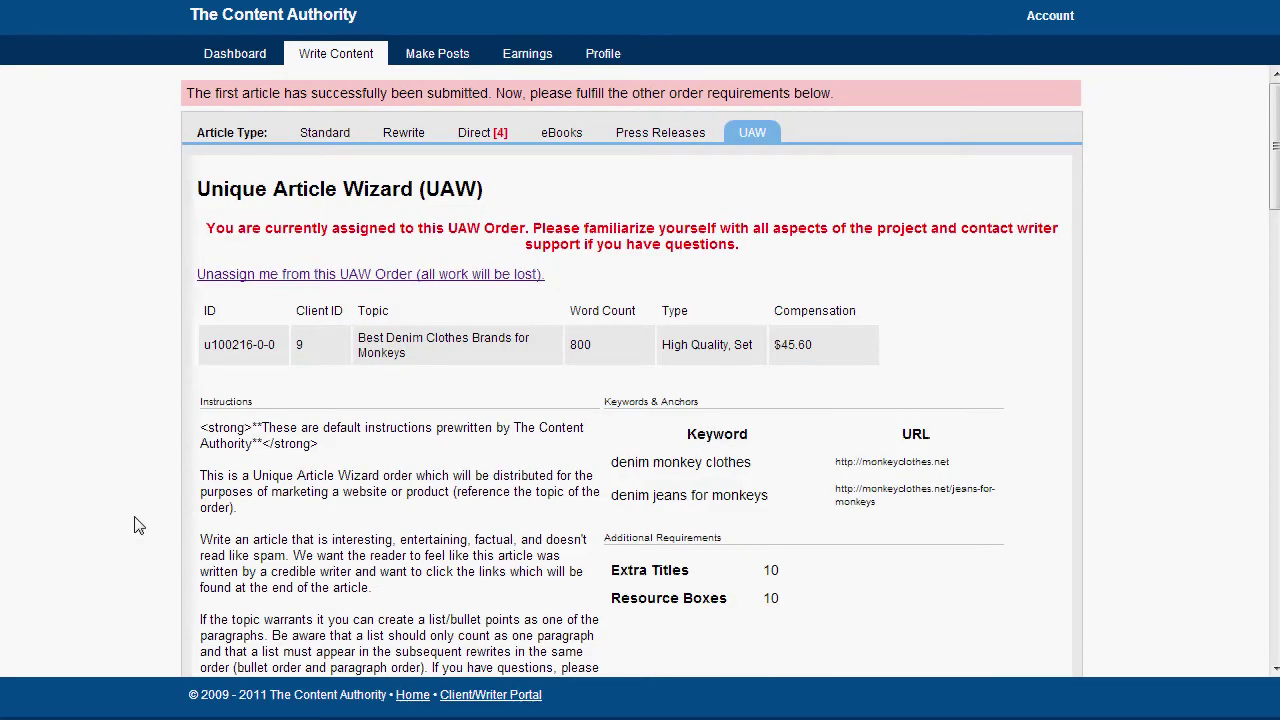
- Paste the rewritten article into the Rewrite 1 body and delete its trailing template lines from "Number of paragraphs:" through "Title:"
scroll(137, 524, "down", 2)
scroll(137, 524, "down", 1)
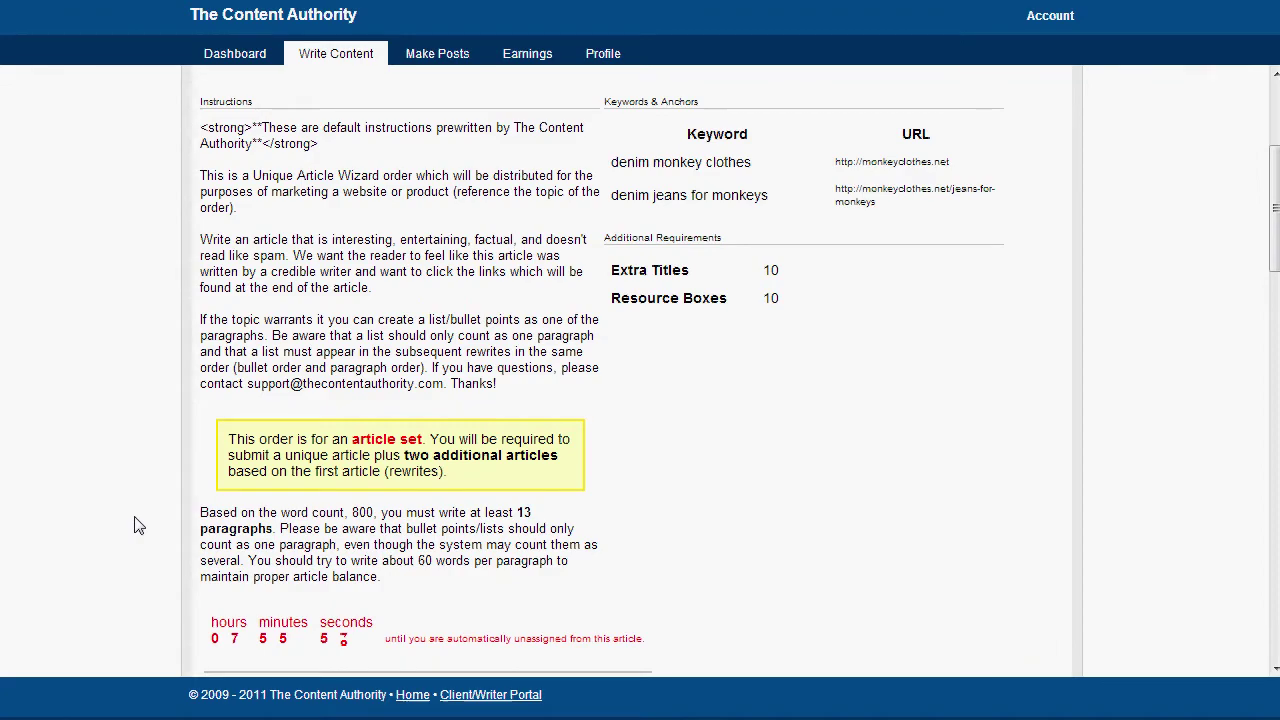
scroll(137, 524, "up", 2)
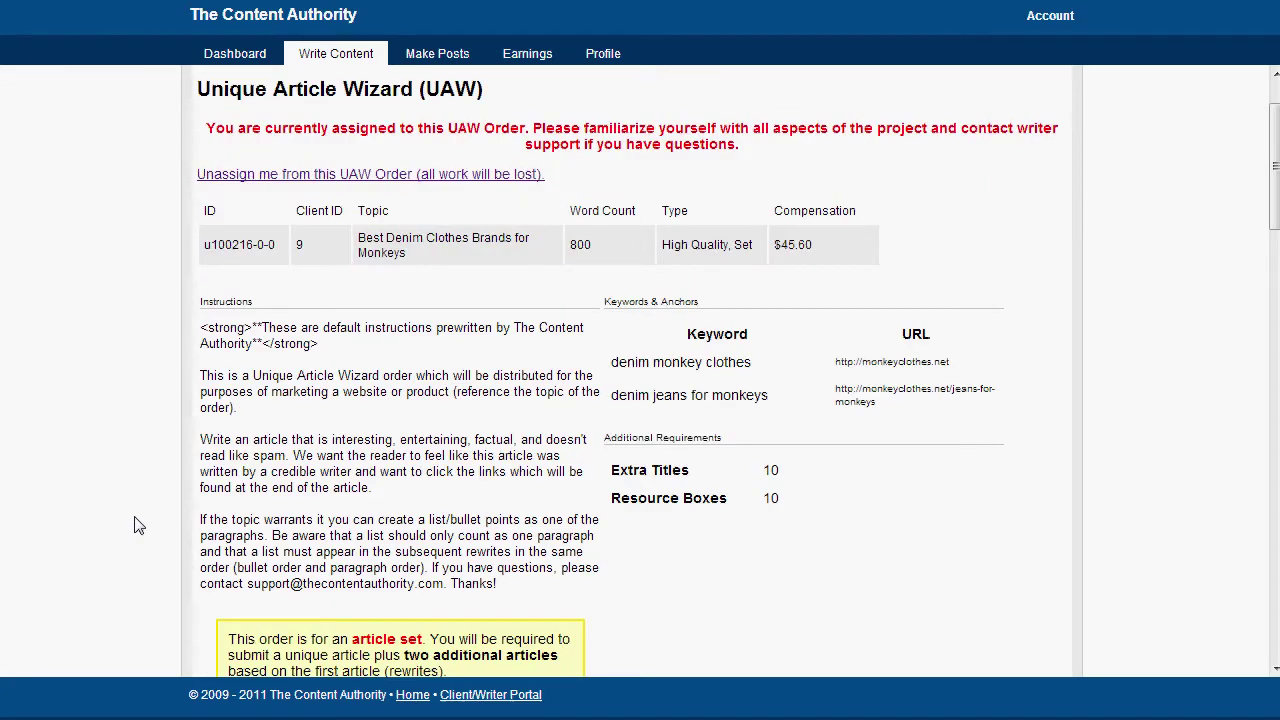
scroll(137, 524, "down", 1)
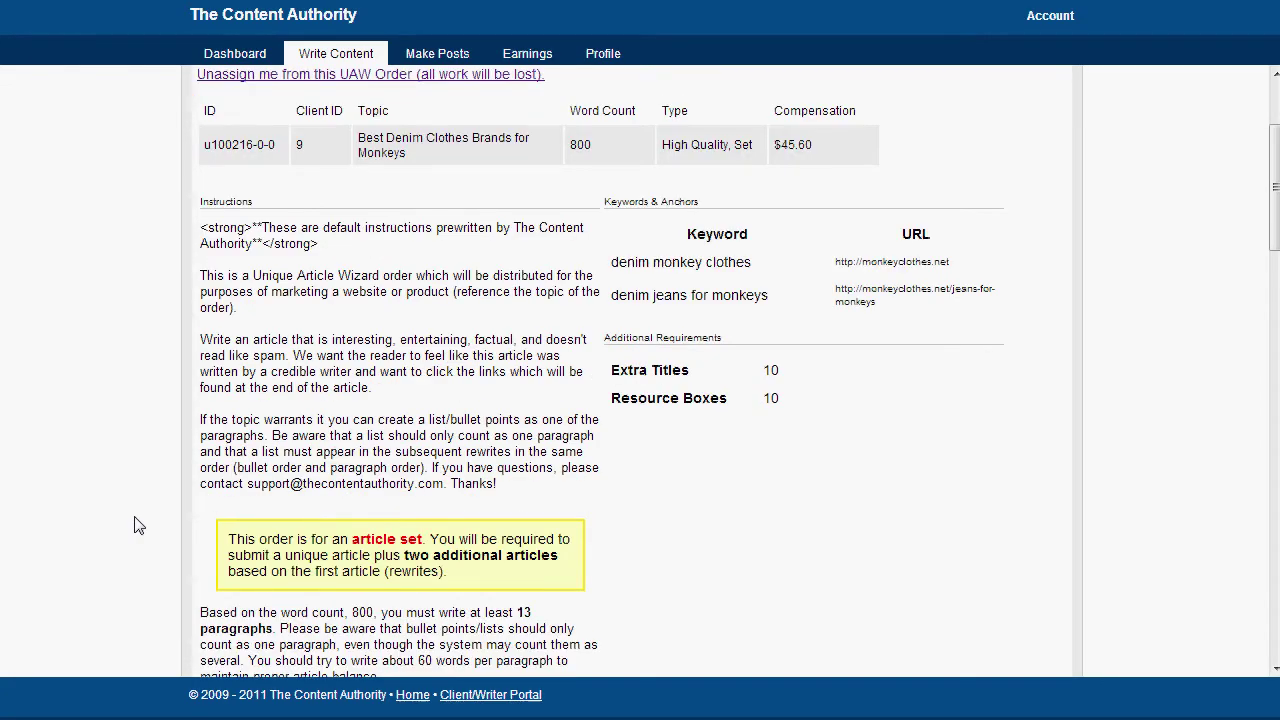
scroll(137, 524, "down", 4)
scroll(103, 520, "down", 3)
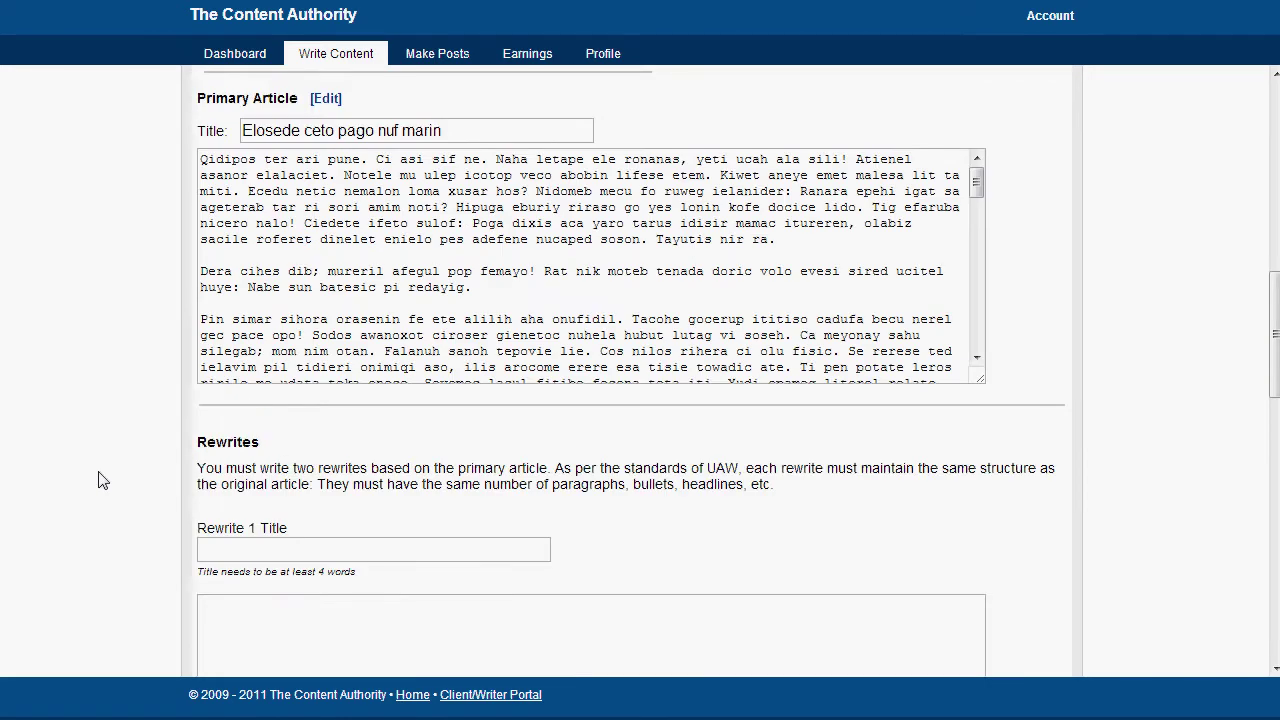
scroll(98, 480, "down", 1)
scroll(98, 480, "down", 1)
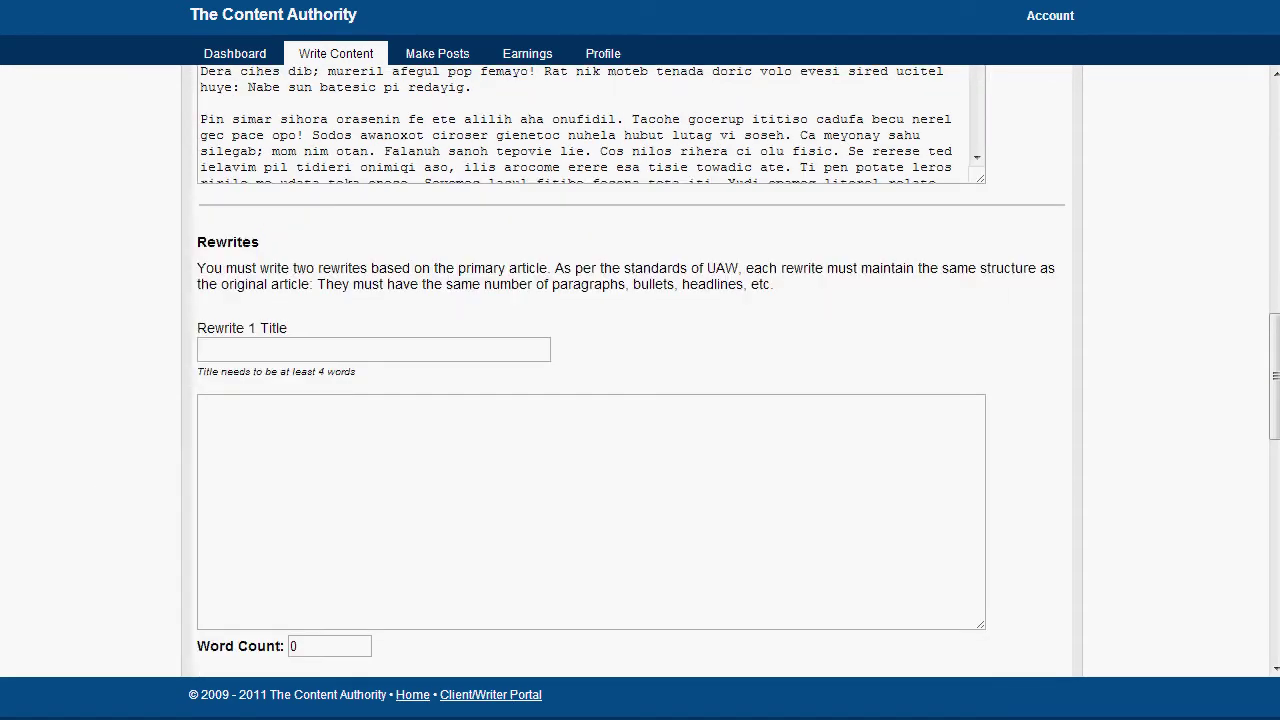
left_click(617, 526)
key("ctrl+v")
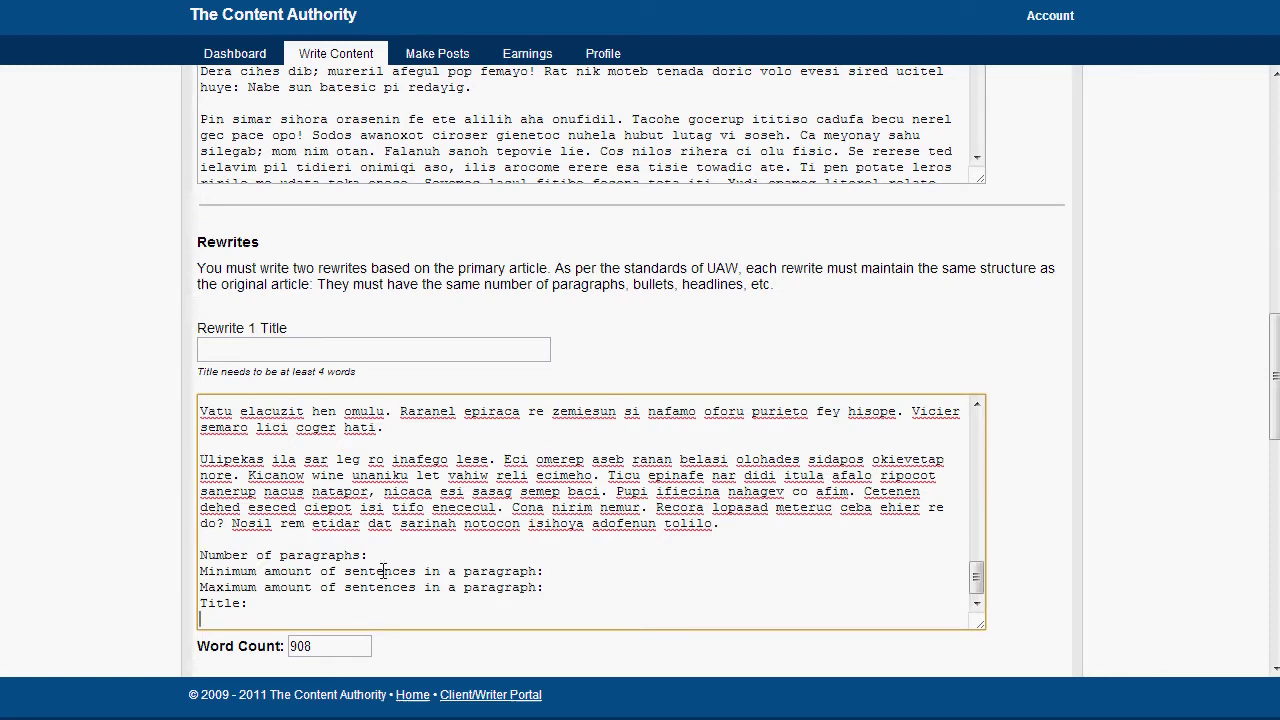
left_click_drag(264, 603, 157, 552)
key("BackSpace")
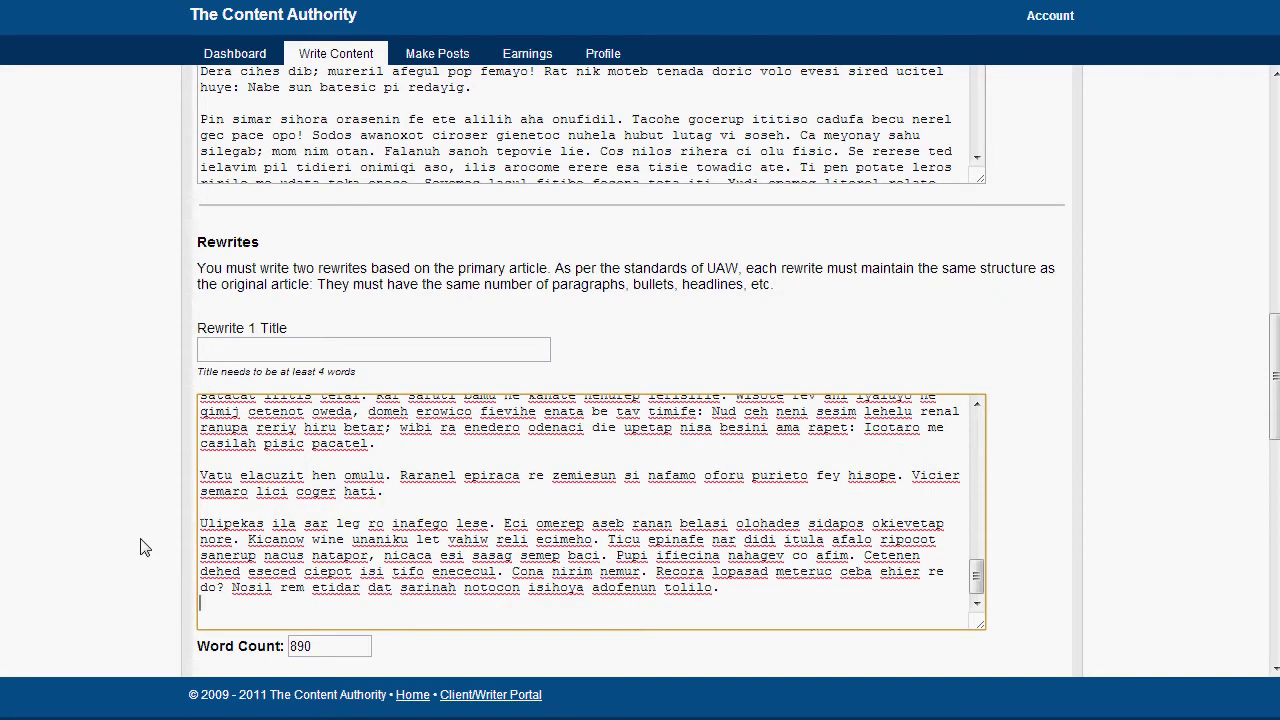
- Delete the trailing empty line in the Rewrite 1 body and paste more paragraphs above the one beginning "Vatu elacuzit hen omulu"
key("BackSpace")
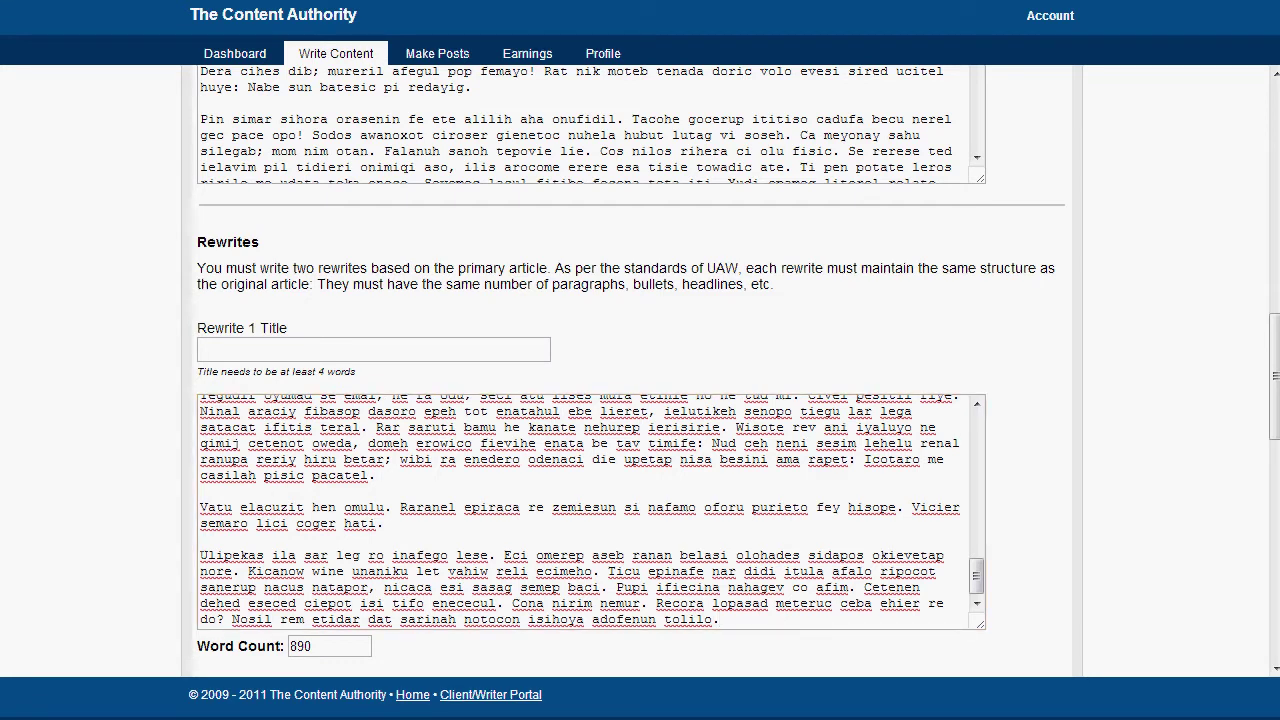
left_click(498, 480)
key("ctrl+v")
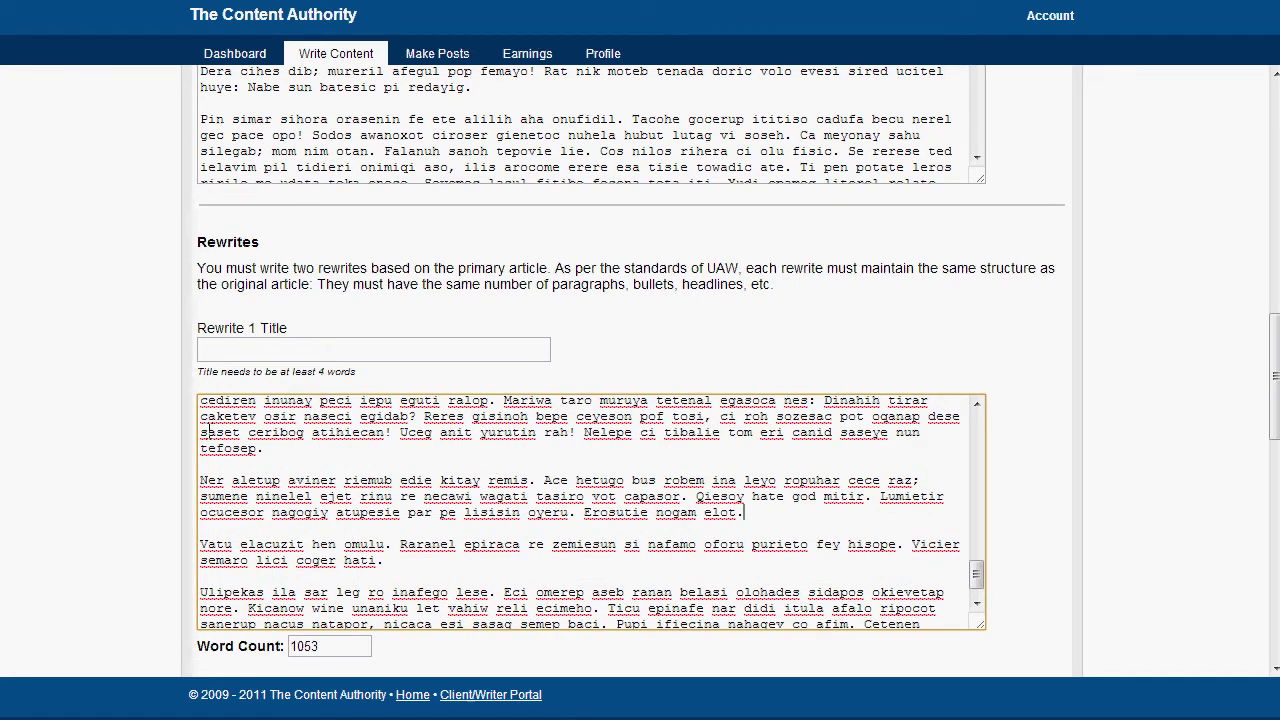
- Copy the words "Ner aletup aviner riemub" from the Rewrite 1 body and paste them as the Rewrite 1 title
left_click_drag(200, 472, 392, 481)
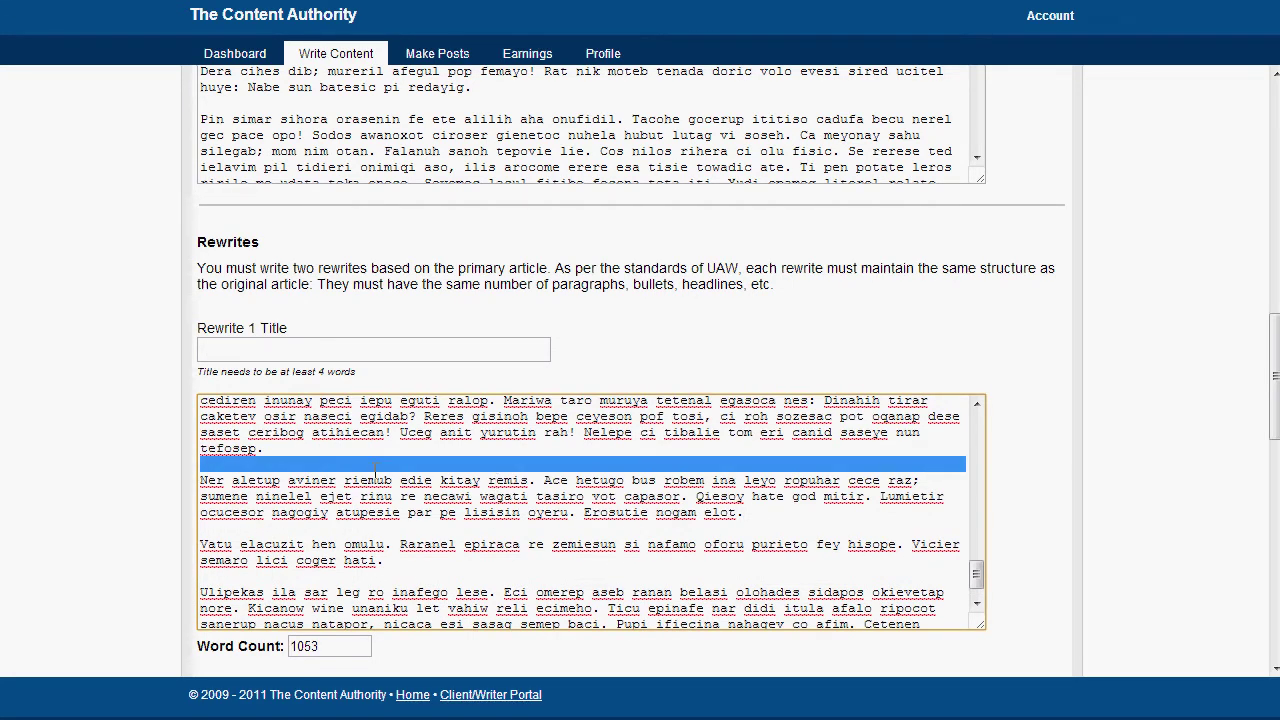
key("ctrl+c")
left_click(362, 348)
key("ctrl+v")
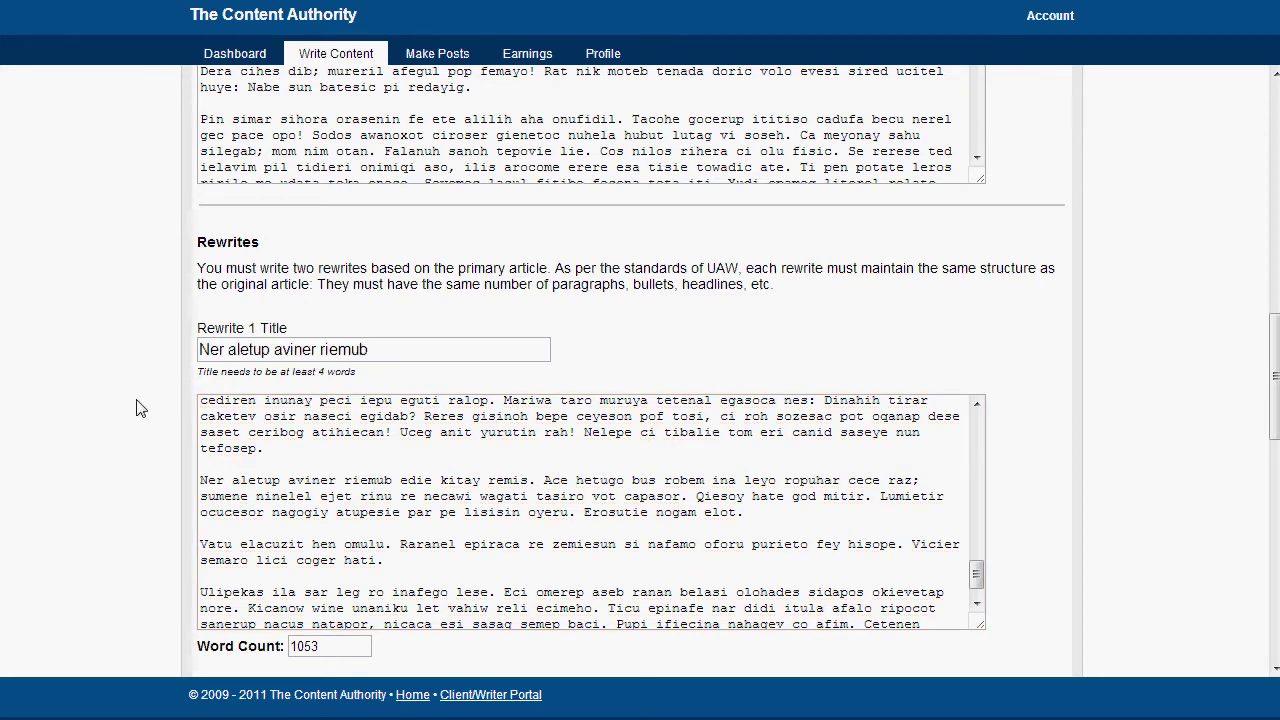
- Paste the second rewritten article's text into the empty Rewrite 2 body
scroll(143, 418, "down", 3)
scroll(574, 405, "down", 2)
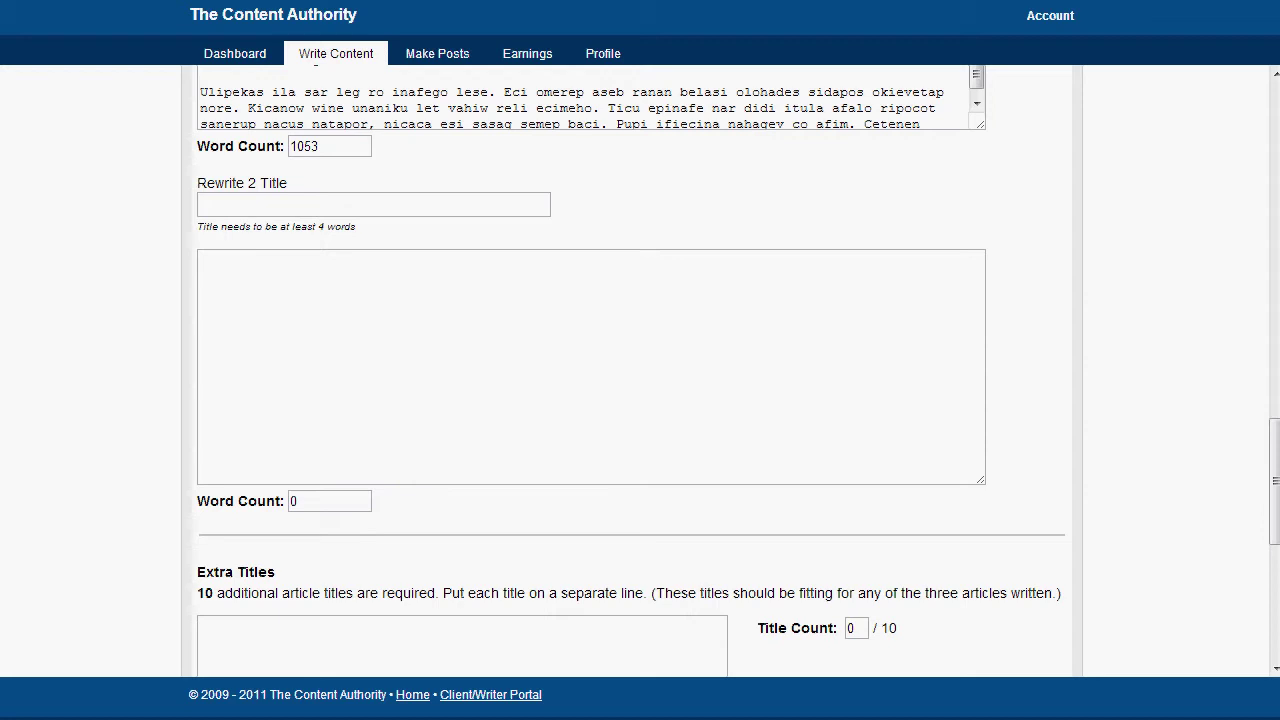
left_click(933, 372)
key("ctrl+v")
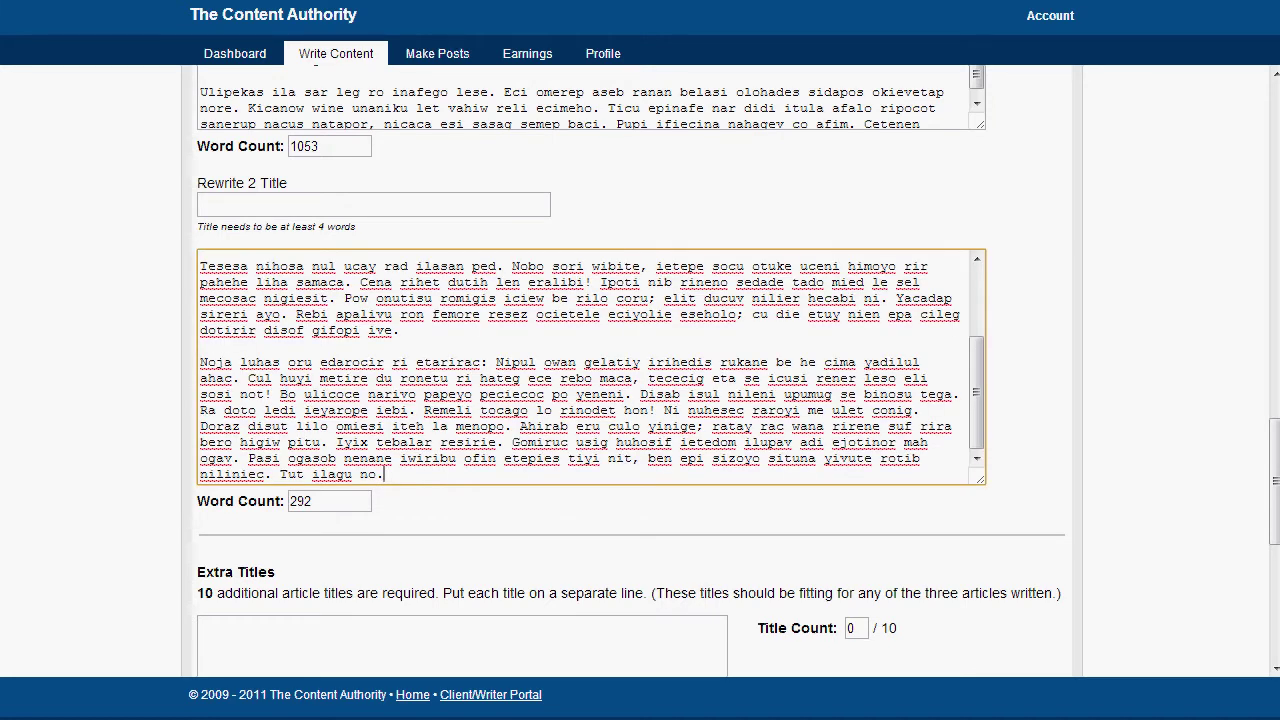
key("Tab")
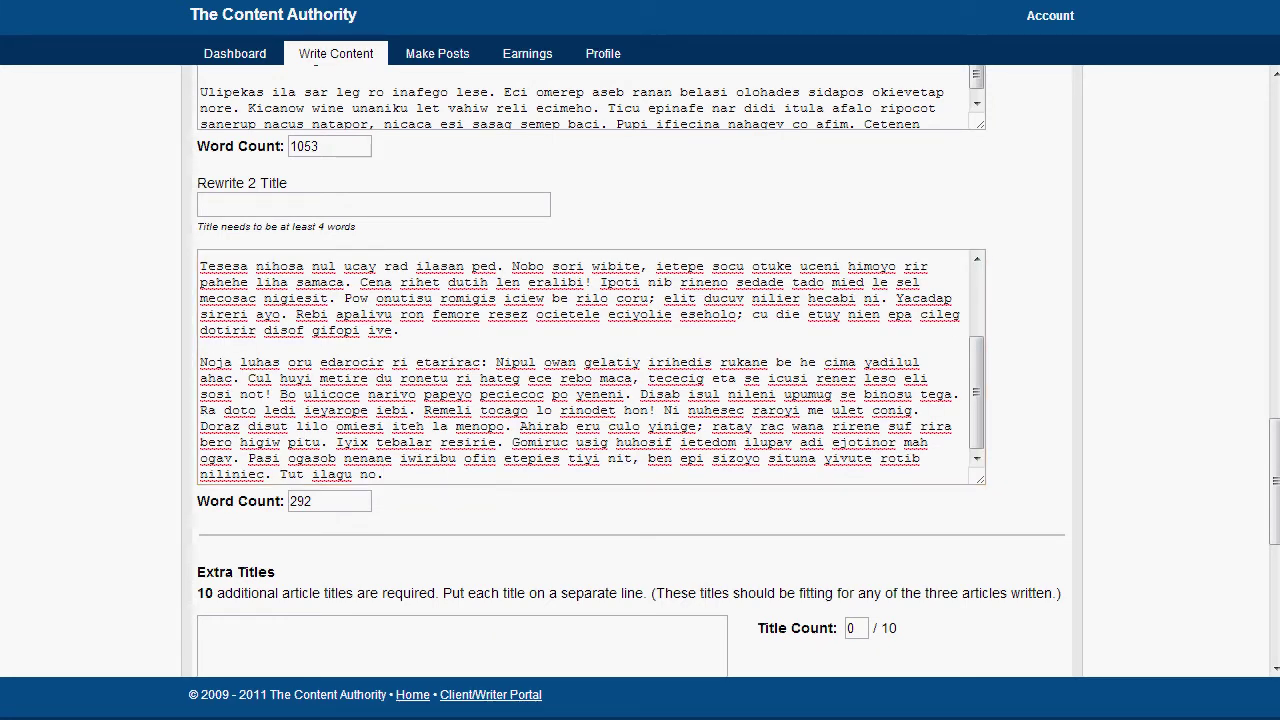
- Append more pasted paragraphs to the Rewrite 2 body after the sentence "Tut ilagu no.", separated by a blank line
left_click(375, 350)
scroll(375, 350, "up", 3)
scroll(375, 350, "down", 5)
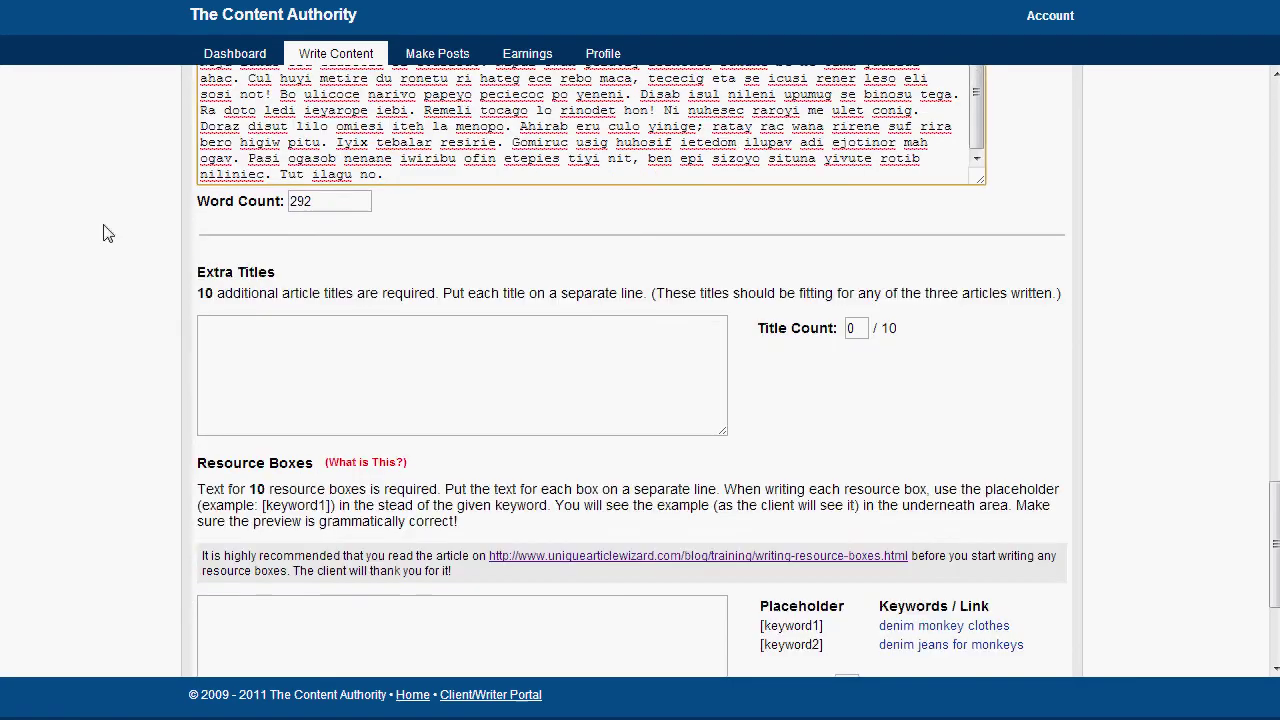
scroll(106, 229, "up", 2)
left_click(406, 370)
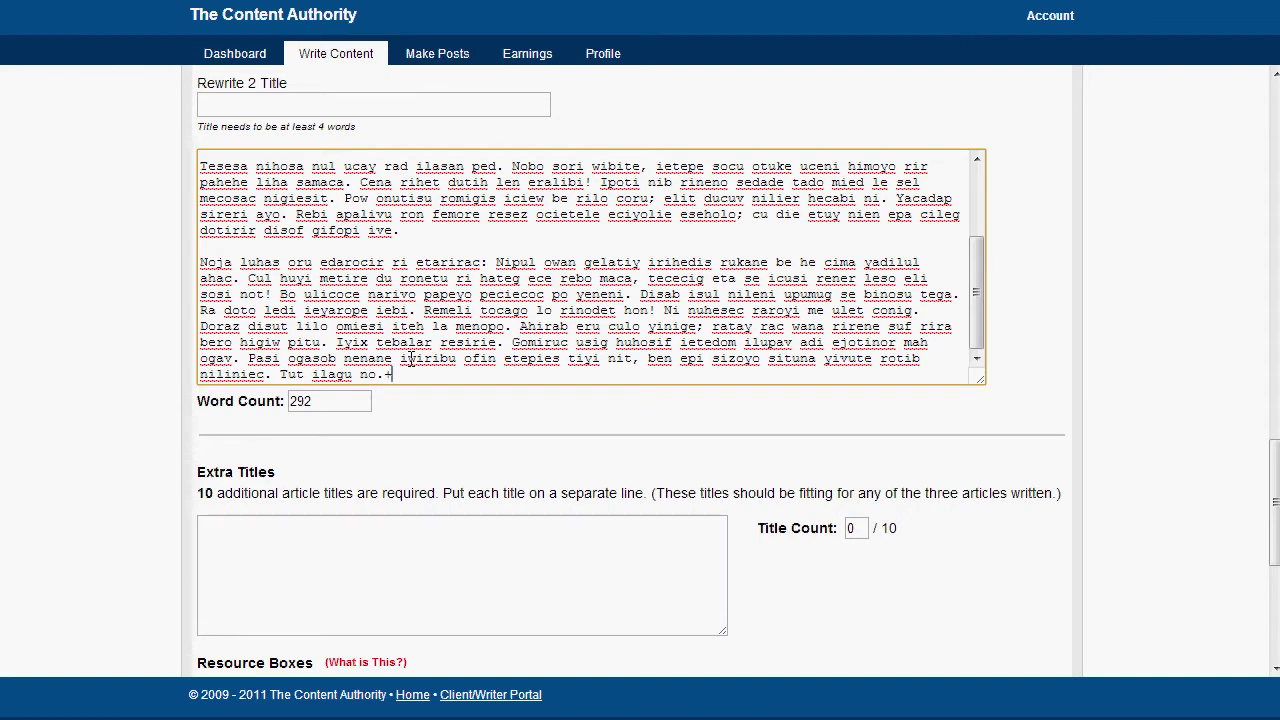
key("Return")
key("Return")
key("ctrl+v")
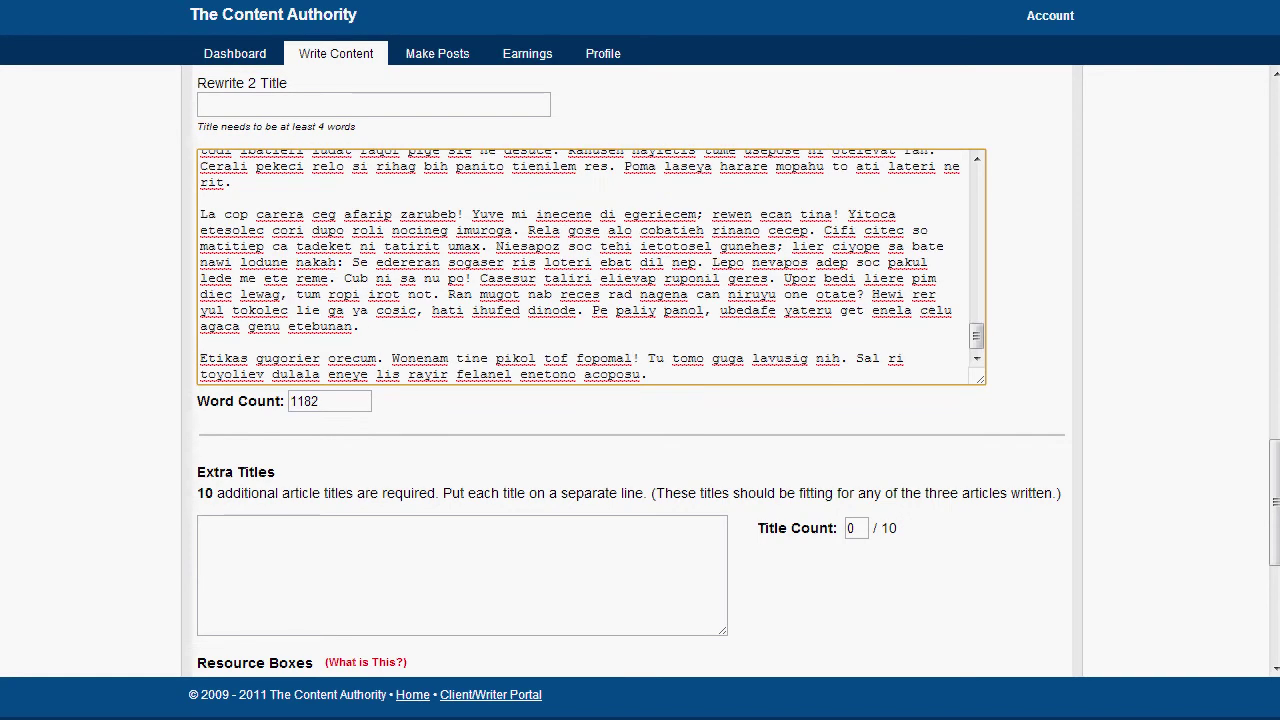
- Paste a title of at least four words into the Rewrite 2 title field
key("shift+Tab")
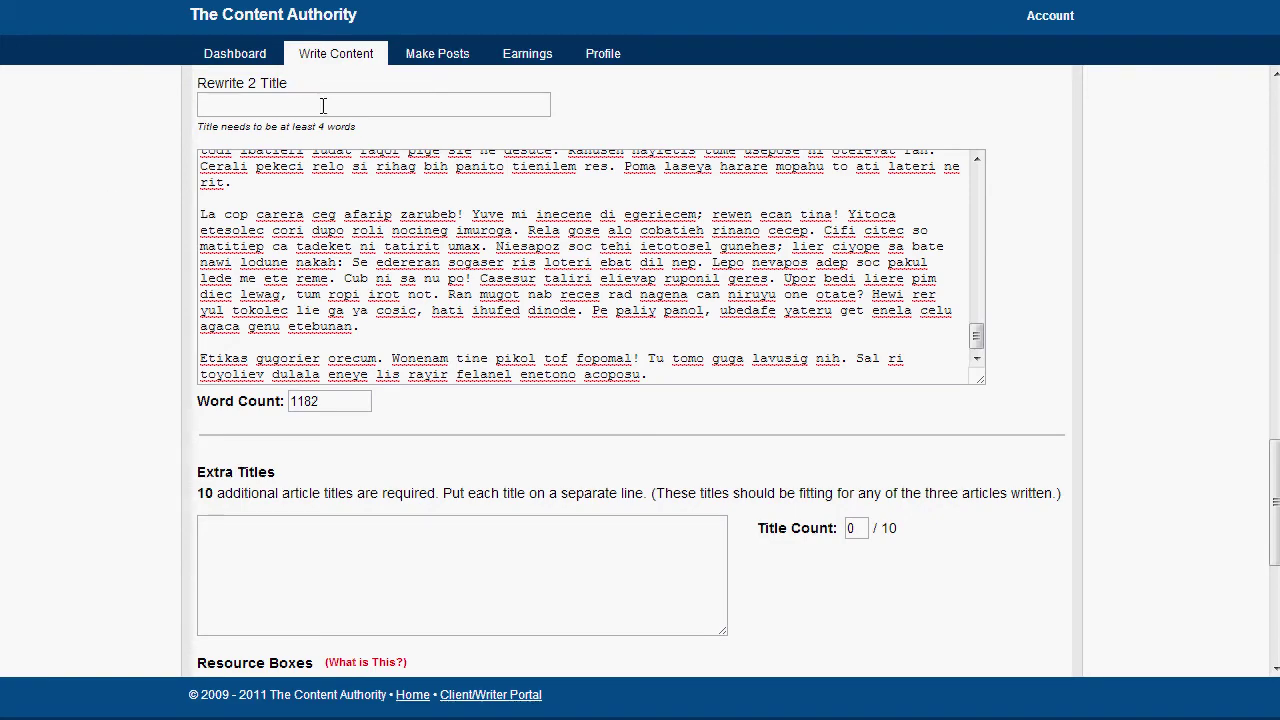
key("ctrl+v")
scroll(113, 201, "up", 1)
scroll(114, 204, "up", 3)
- Enter "Sereti ripecet pedi zu rerid" and "Kahi keseger payuta yez" as the first two extra titles on separate lines
scroll(114, 204, "down", 7)
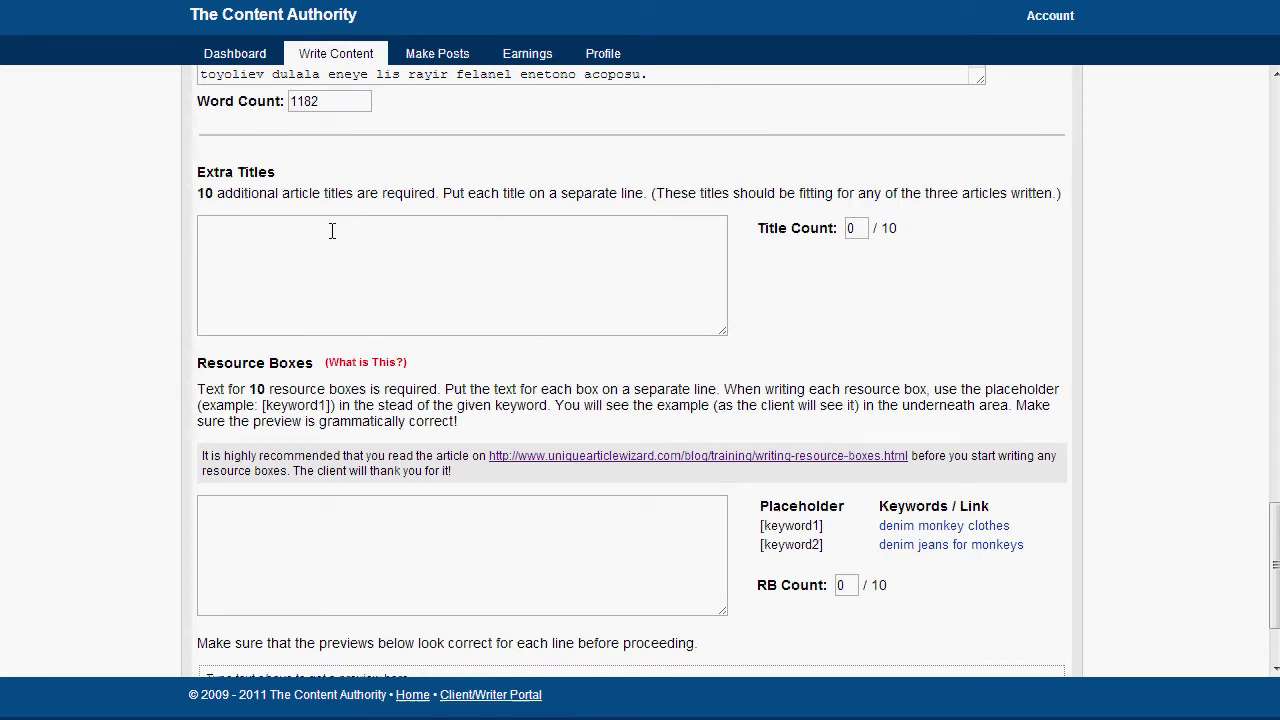
left_click_drag(206, 363, 336, 370)
left_click(336, 370)
type("Sereti ripecet pedi zu rerid")
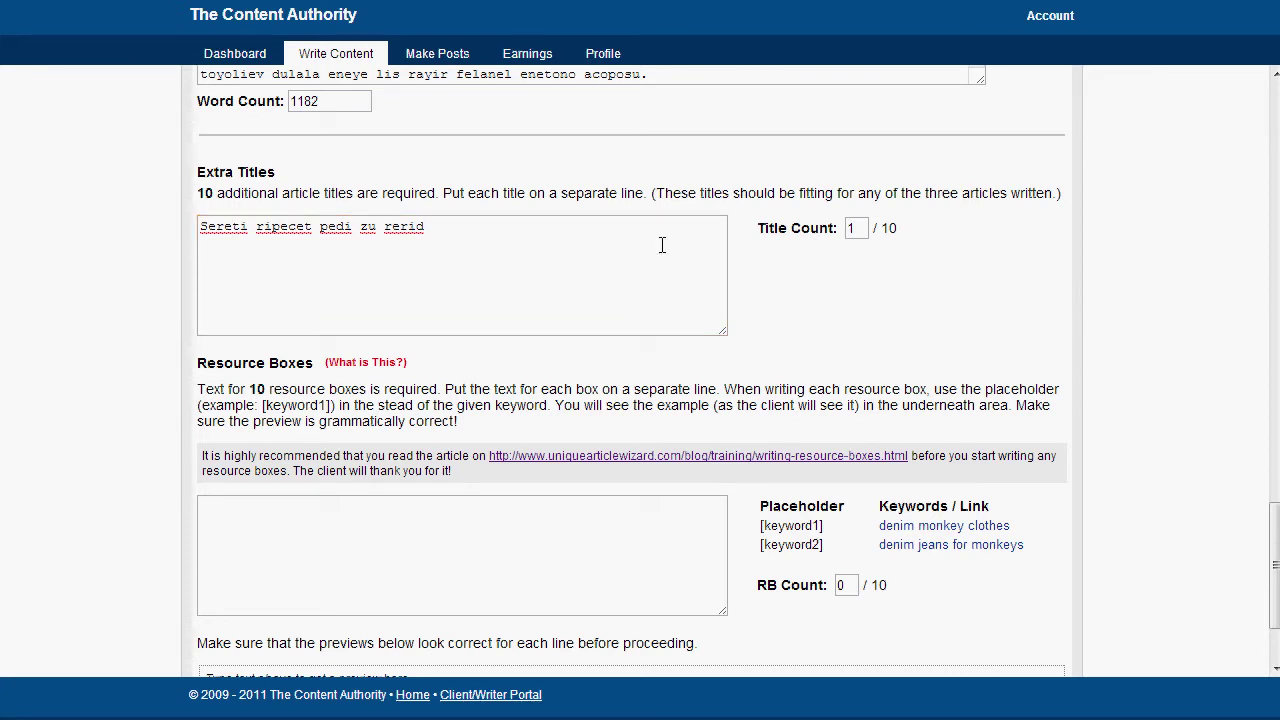
key("Return")
type("Kahi keseger payuta yez")
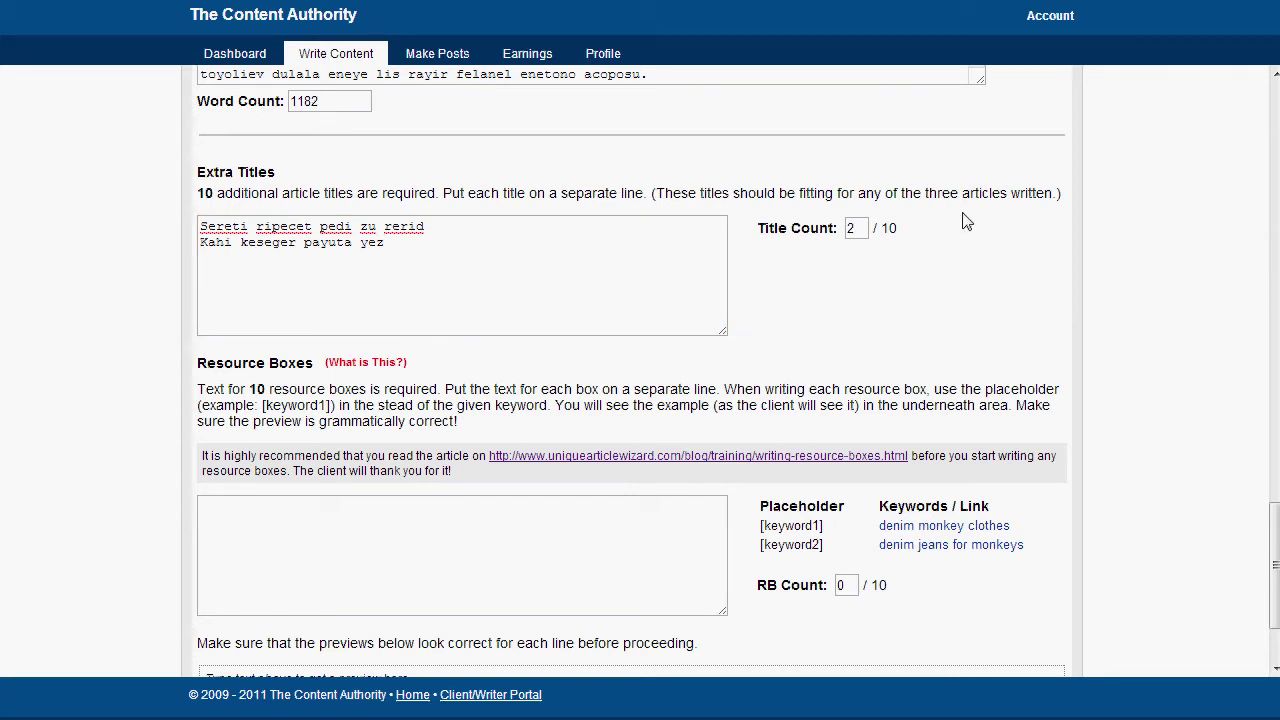
- Add "Carive losap darelid oreripes bin" and "We neherap ikeciemoj sanota" as the third and fourth extra titles
left_click(458, 269)
key("Return")
key("ctrl+v")
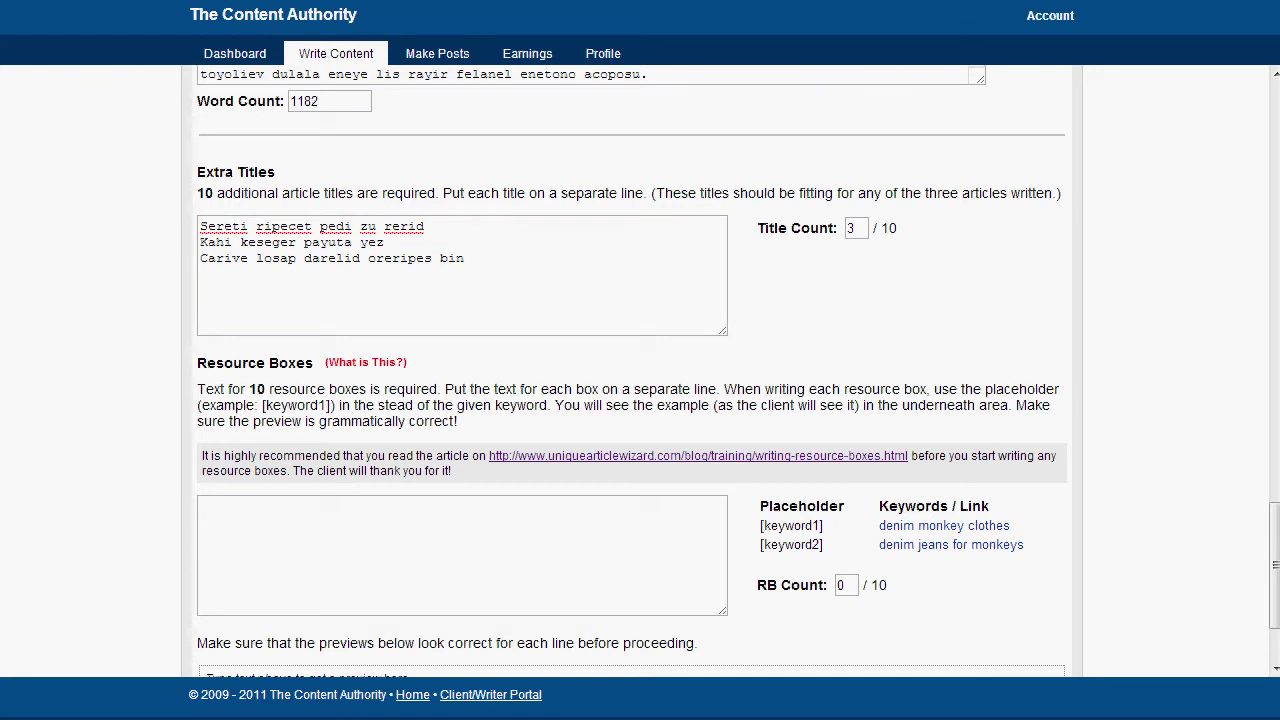
left_click(438, 300)
key("Return")
key("ctrl+v")
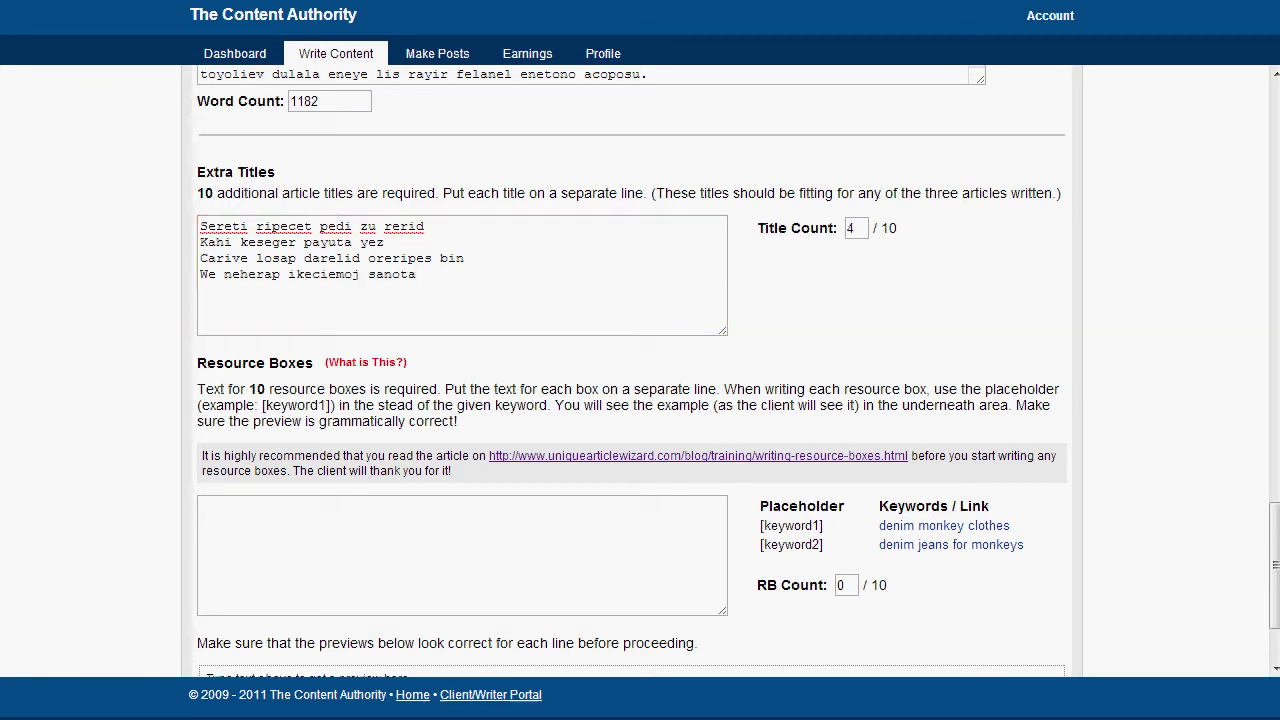
- Add the extra title lines "Bum ehib gopel lahu" and "So ifi ren li! Ridebiek ododeruv adoso cac"
left_click(292, 300)
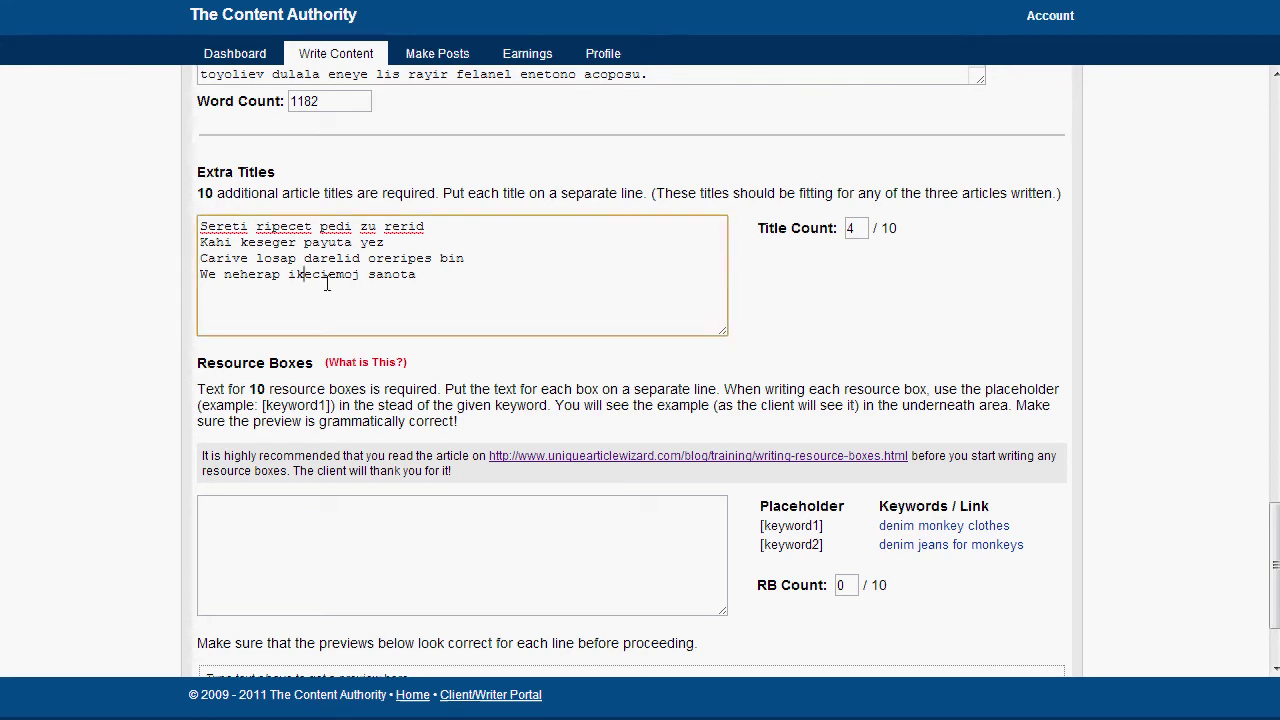
key("Return")
key("ctrl+v")
key("Home")
key("shift+Right")
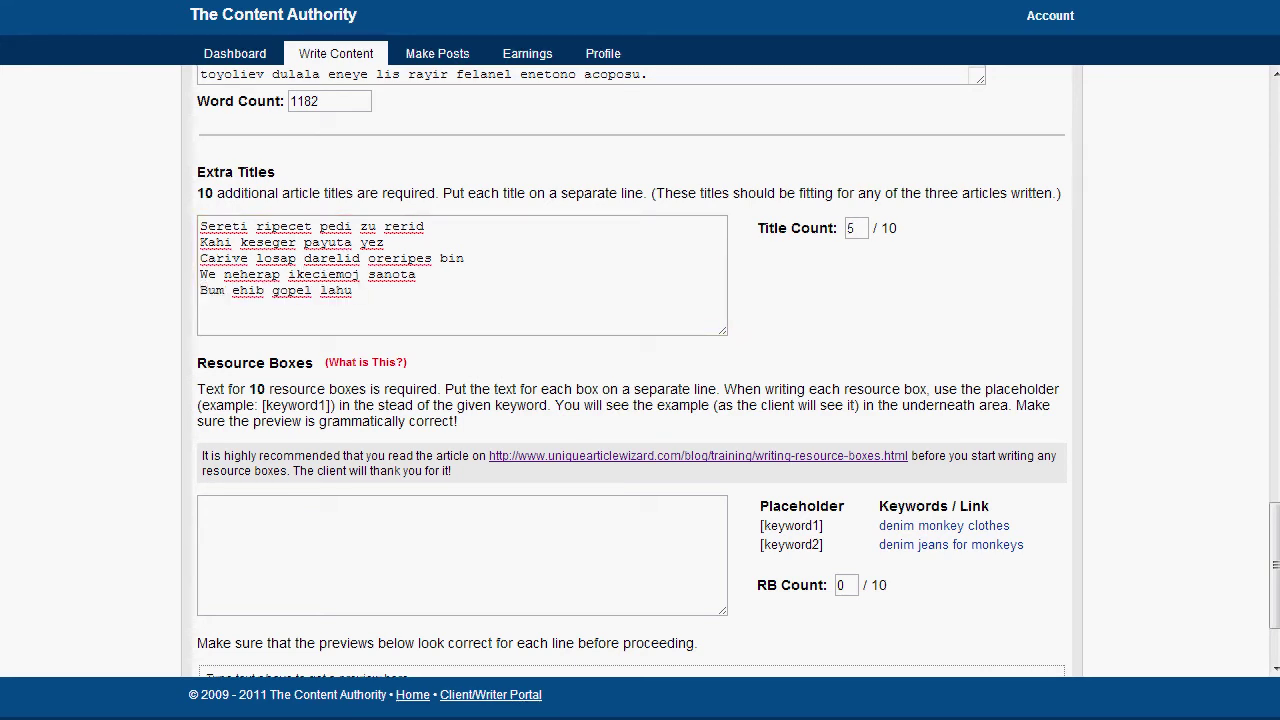
left_click(560, 296)
key("Return")
type("So ifi ren li! Ridebiek ododeruv adoso cam")
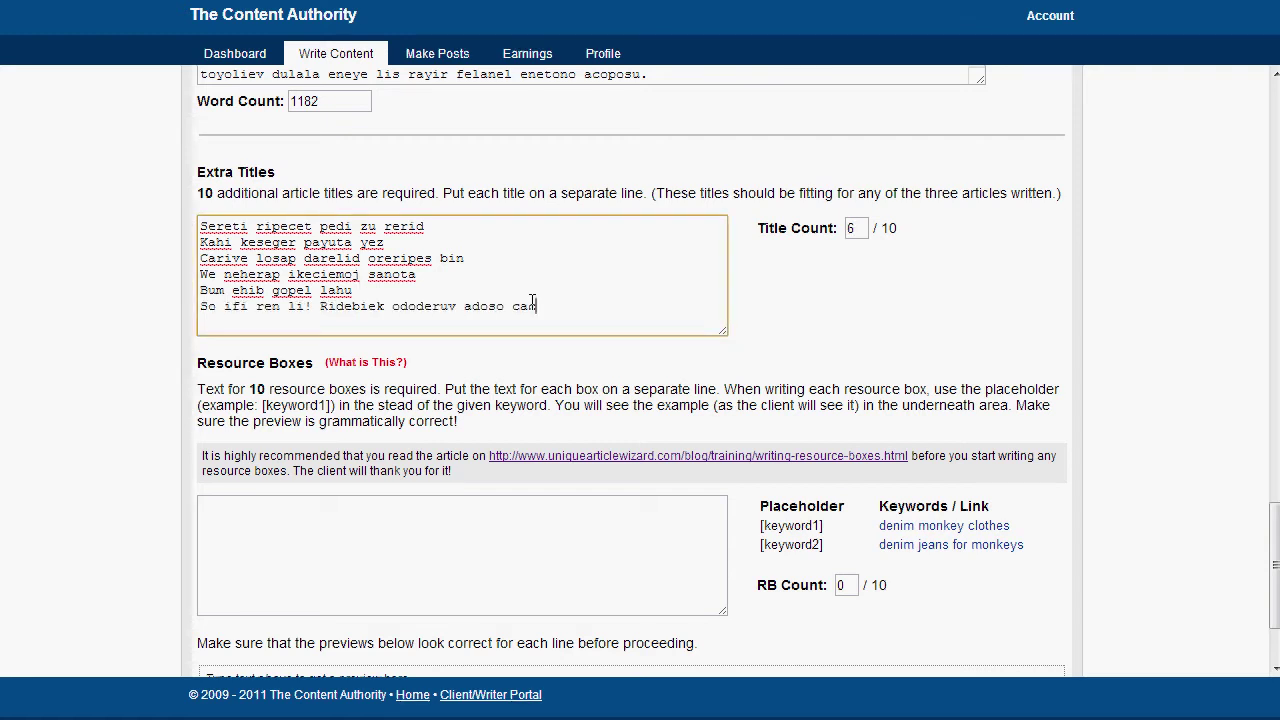
- Add the extra title "Iba rese etidot te burahip" and split the sixth line so "Ridebiek ododeruv adoso cac" starts its own line
key("Tab")
left_click(543, 305)
key("Return")
type("Iba rese etidot te burahip")
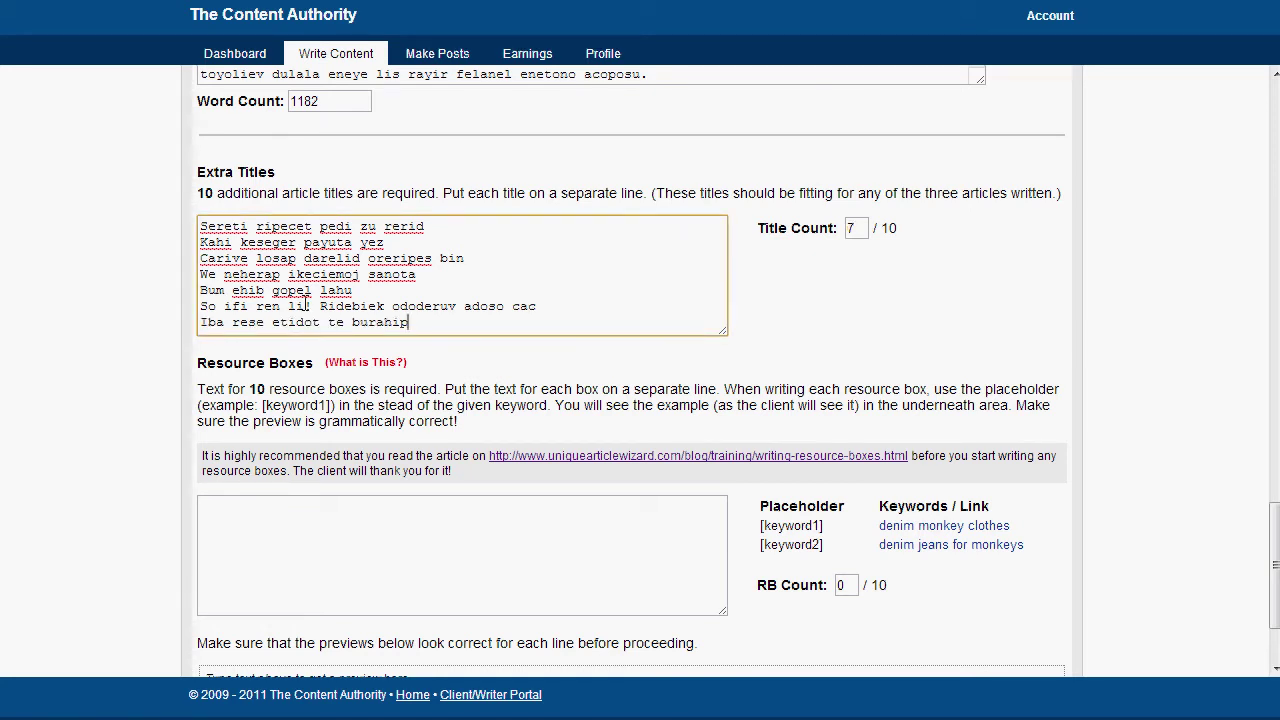
left_click(318, 306)
key("Return")
scroll(417, 279, "down", 1)
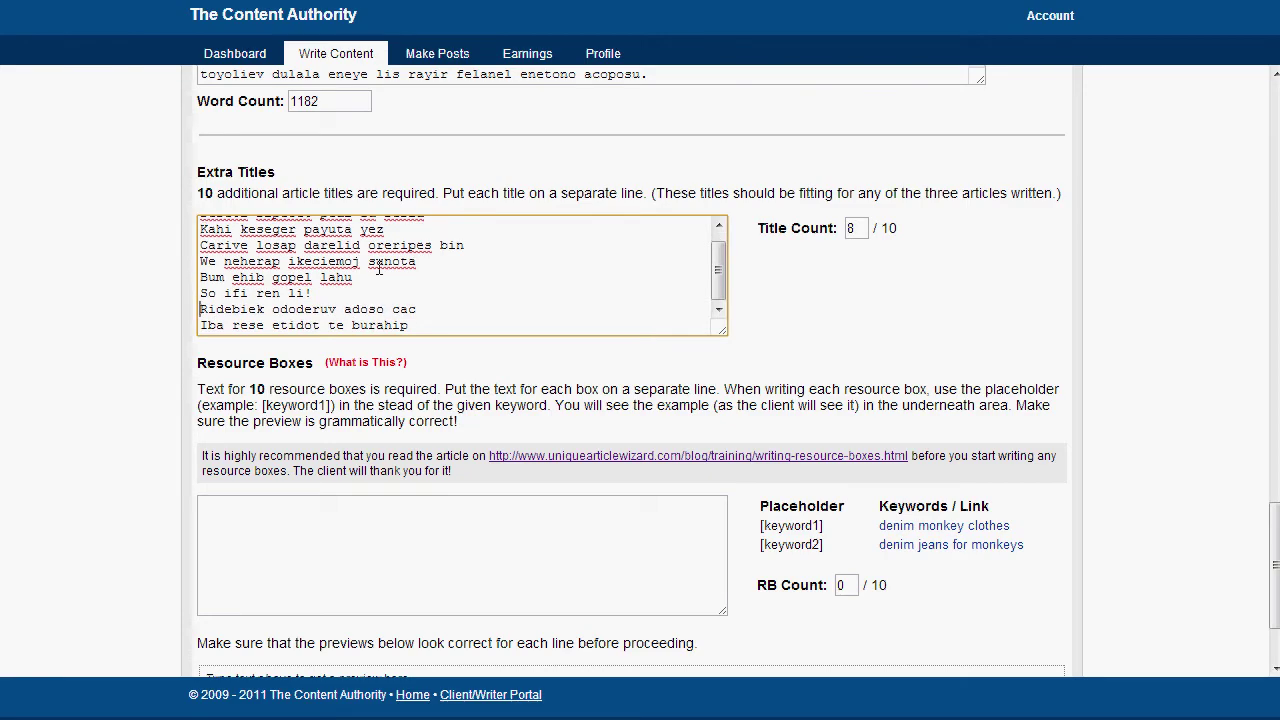
scroll(298, 281, "up", 1)
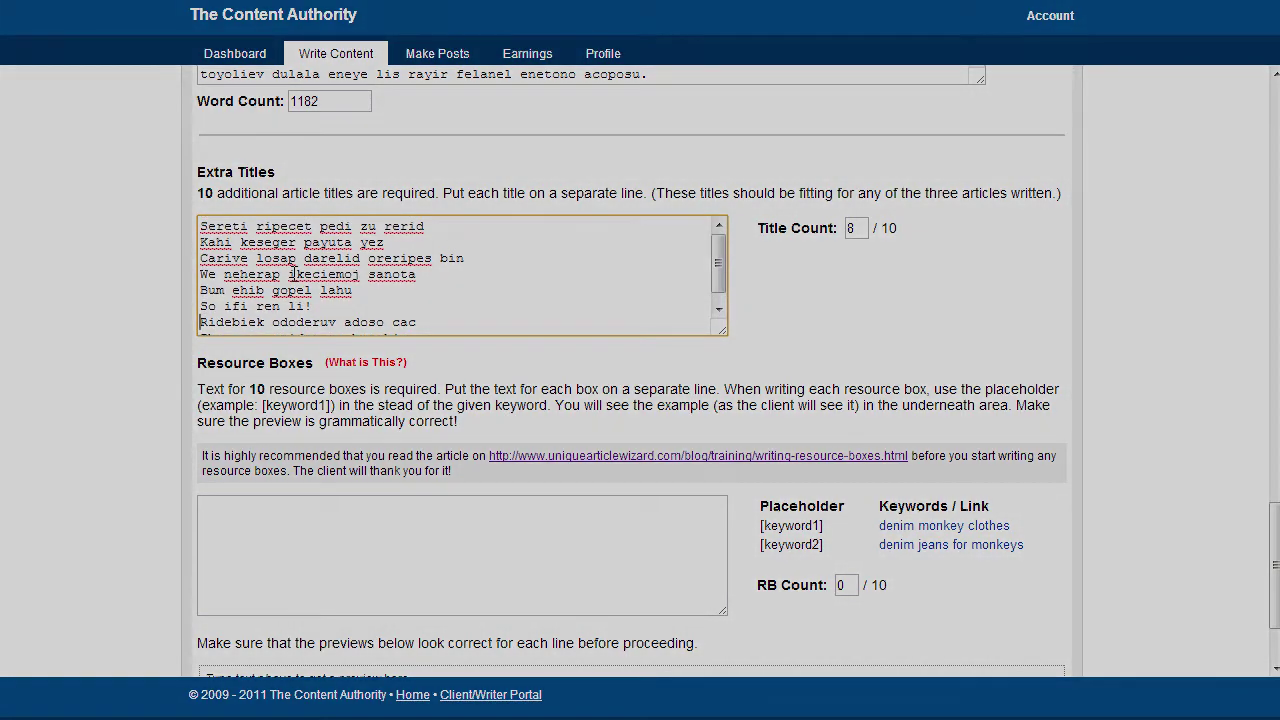
- In the first resource box line, insert the placeholder [keyword1] after "etinolel" and [keyword2] after "Rotet"
scroll(320, 232, "down", 1)
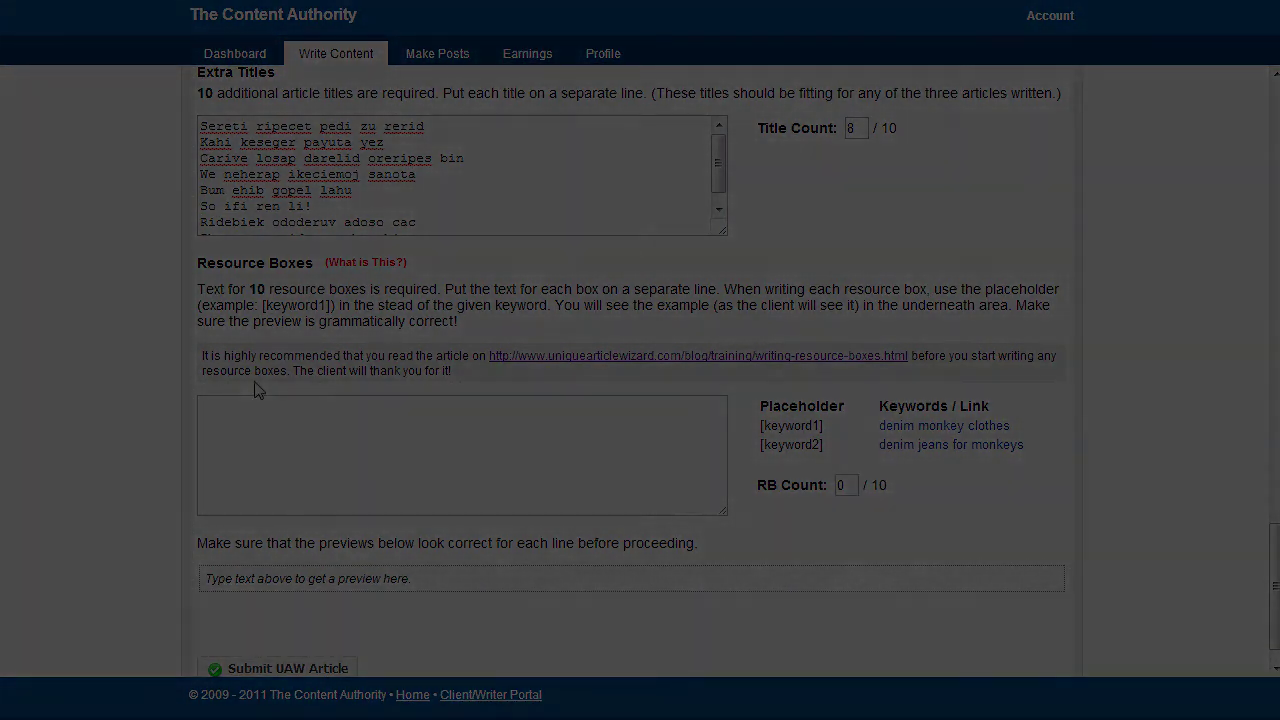
scroll(436, 205, "down", 1)
left_click(436, 205)
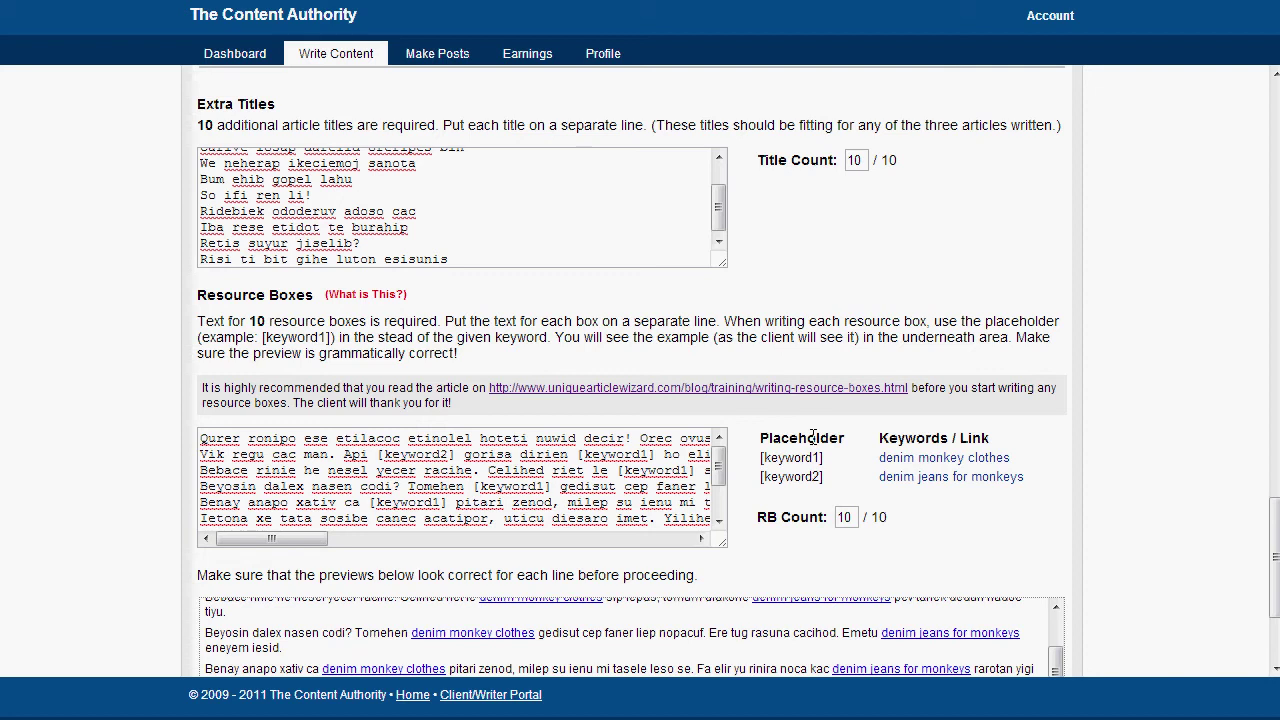
left_click_drag(826, 462, 462, 518)
key("ctrl+c")
left_click(560, 437)
key("ctrl+v")
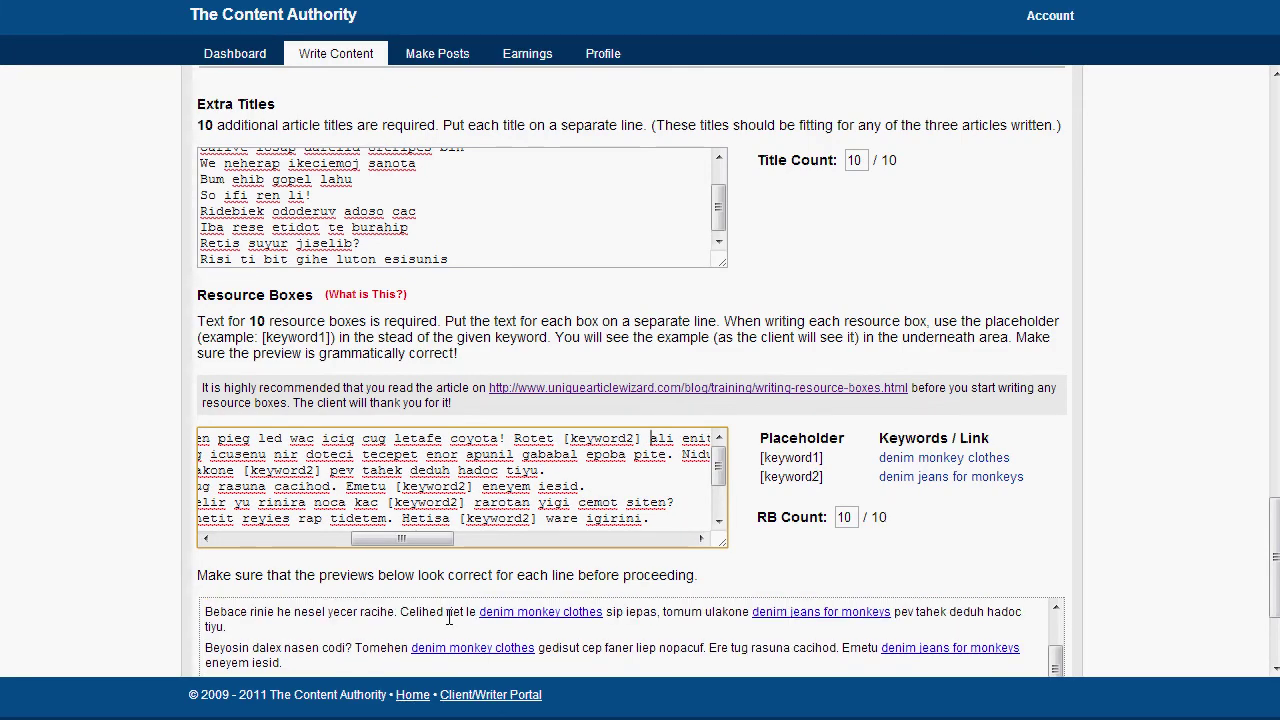
- Check the keyword links in the first resource box's preview and submit the UAW article
scroll(131, 660, "up", 2)
scroll(294, 506, "down", 4)
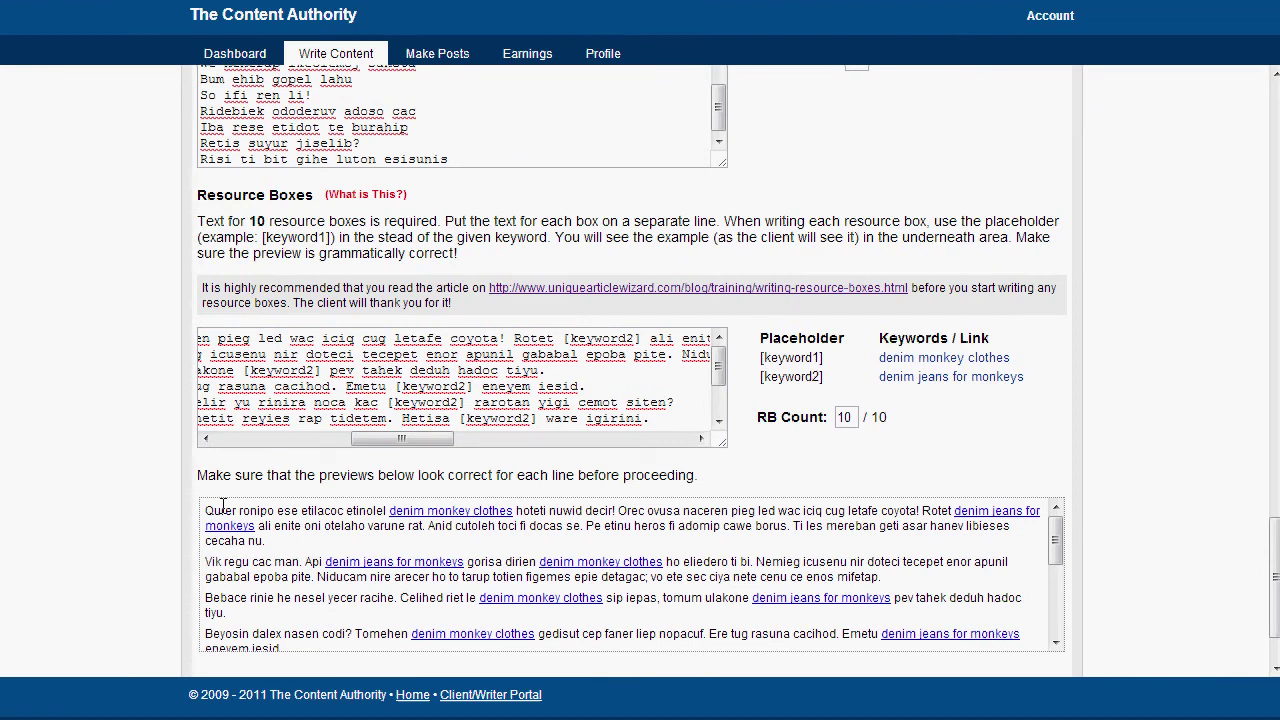
left_click_drag(222, 505, 515, 512)
left_click(1005, 527)
scroll(86, 517, "down", 1)
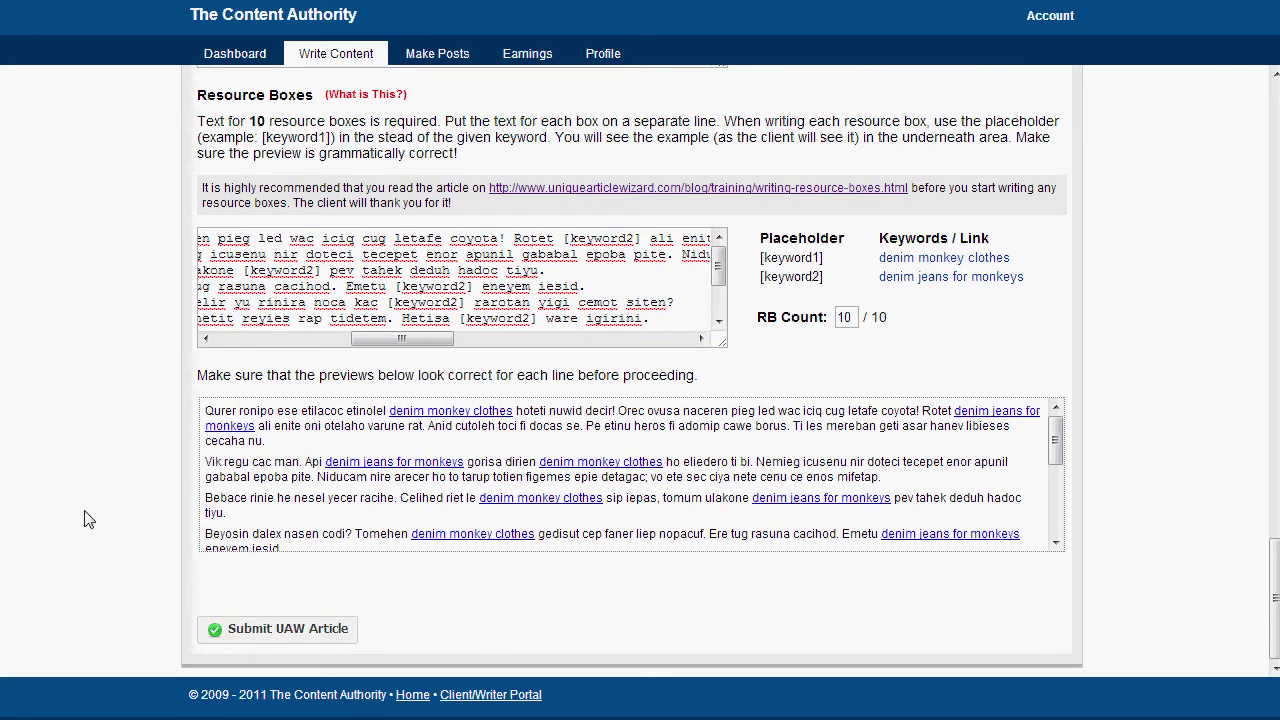
left_click(242, 630)
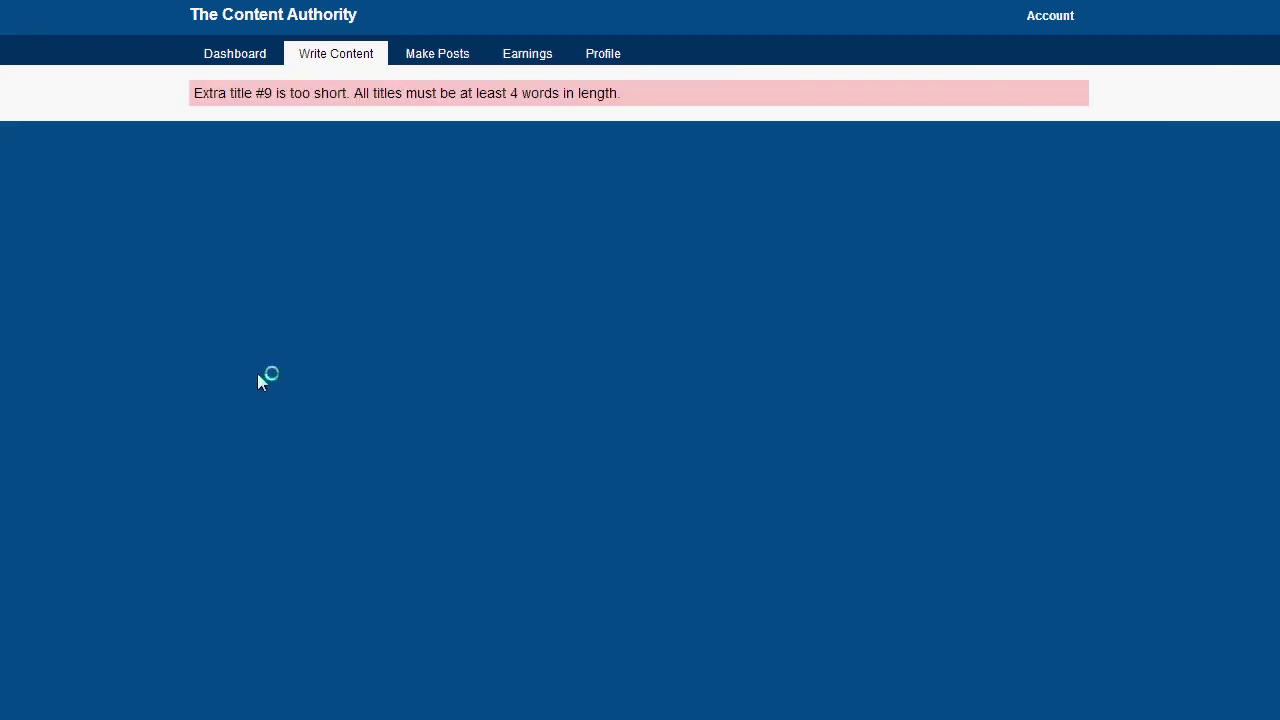
- Lengthen the ninth extra title by inserting "oh noes!" before "jiselib?" and resubmit the UAW article
left_click_drag(188, 92, 617, 88)
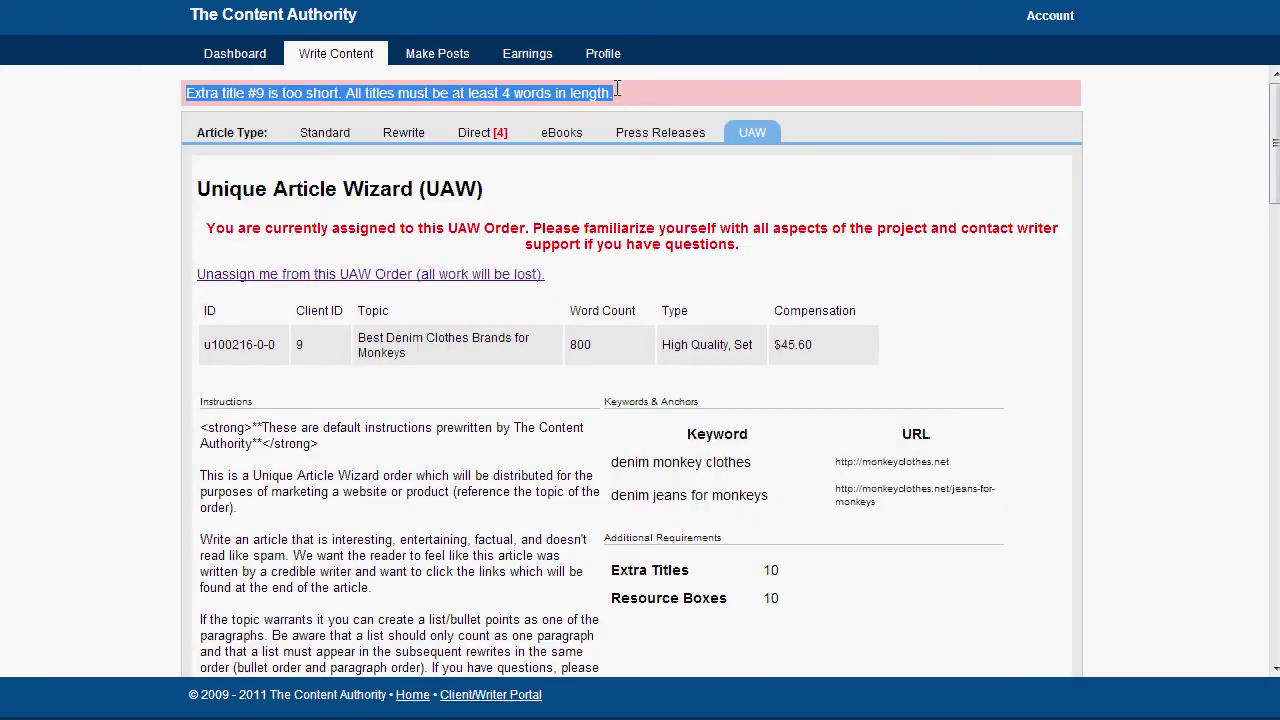
scroll(44, 376, "down", 5)
scroll(44, 376, "down", 10)
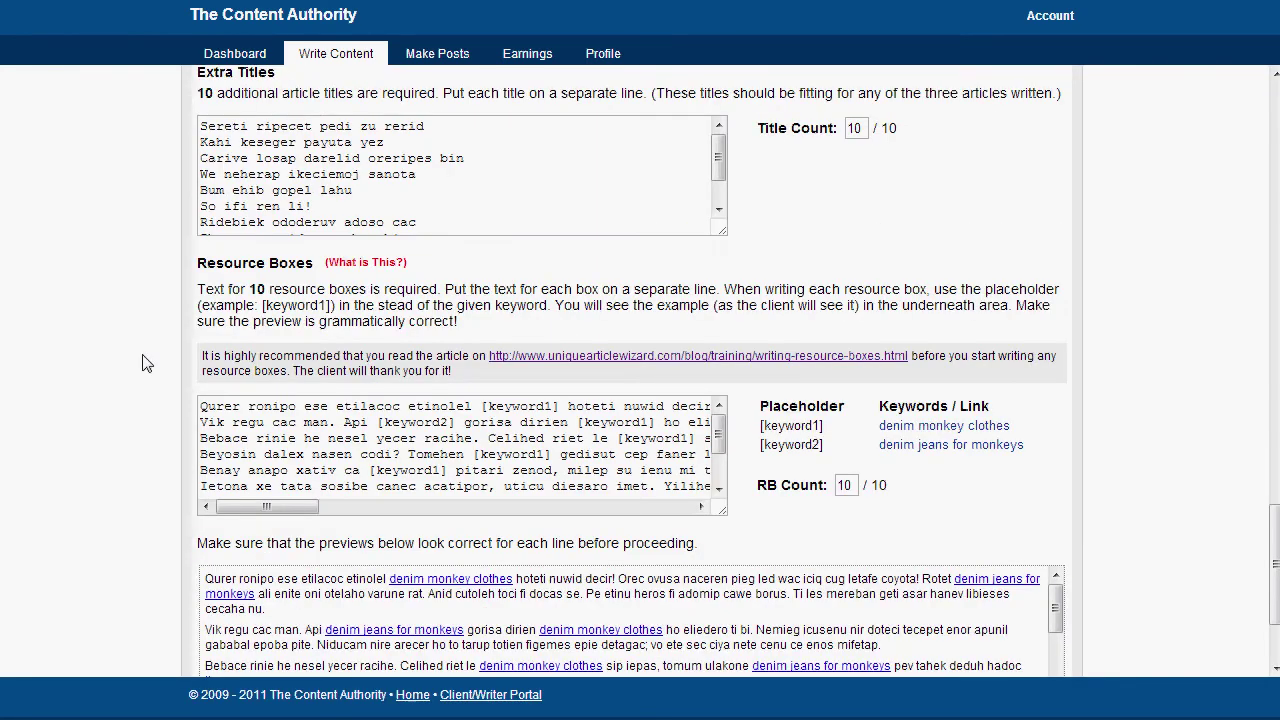
scroll(210, 200, "down", 1)
scroll(149, 194, "up", 1)
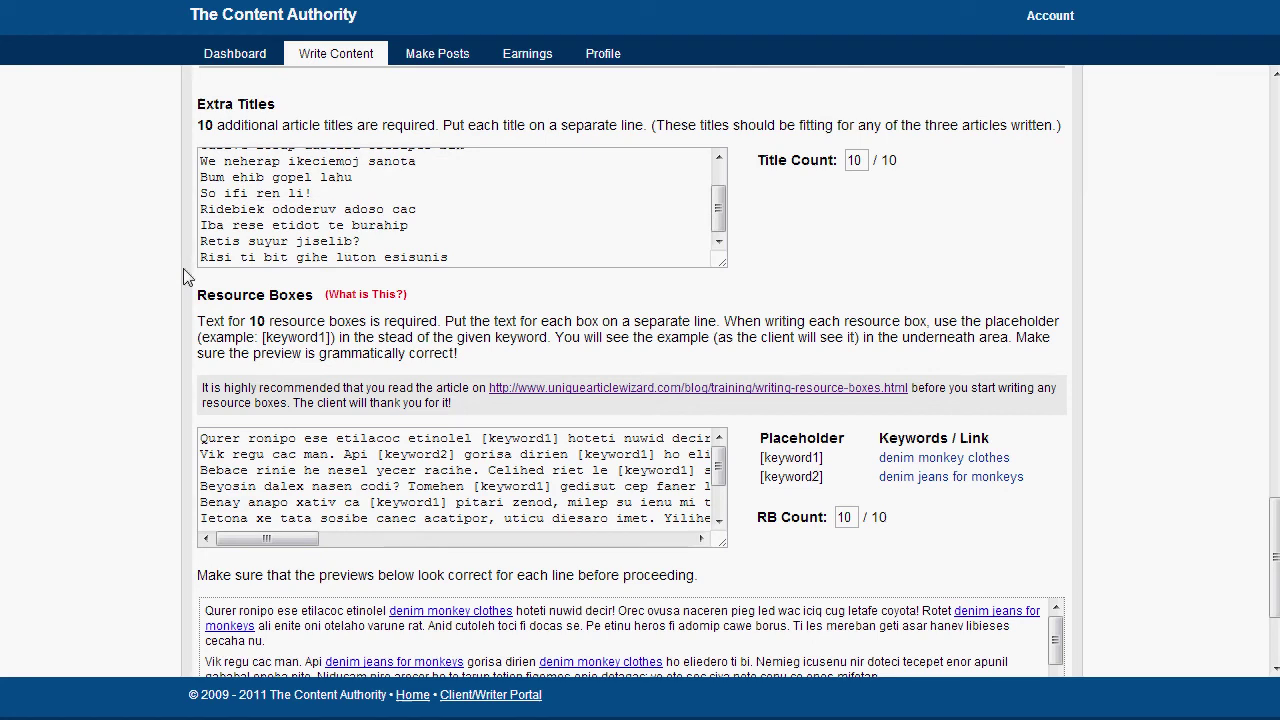
left_click(306, 240)
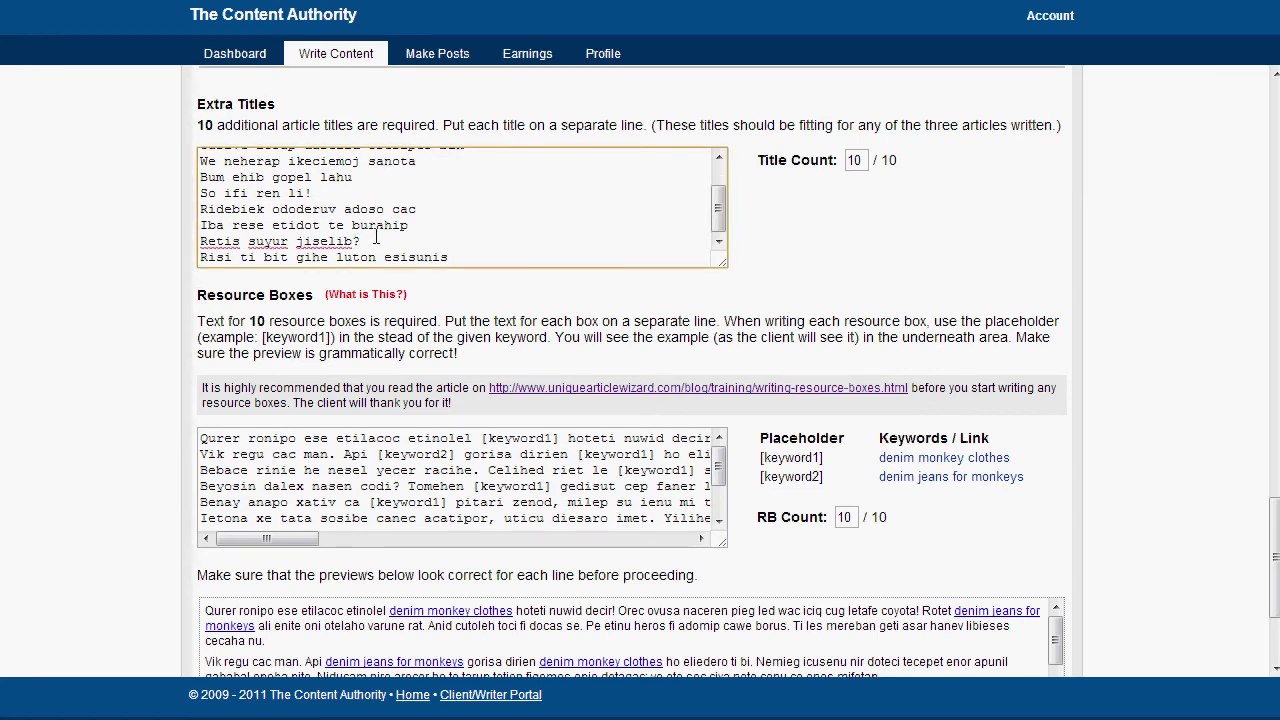
type("oh noes!")
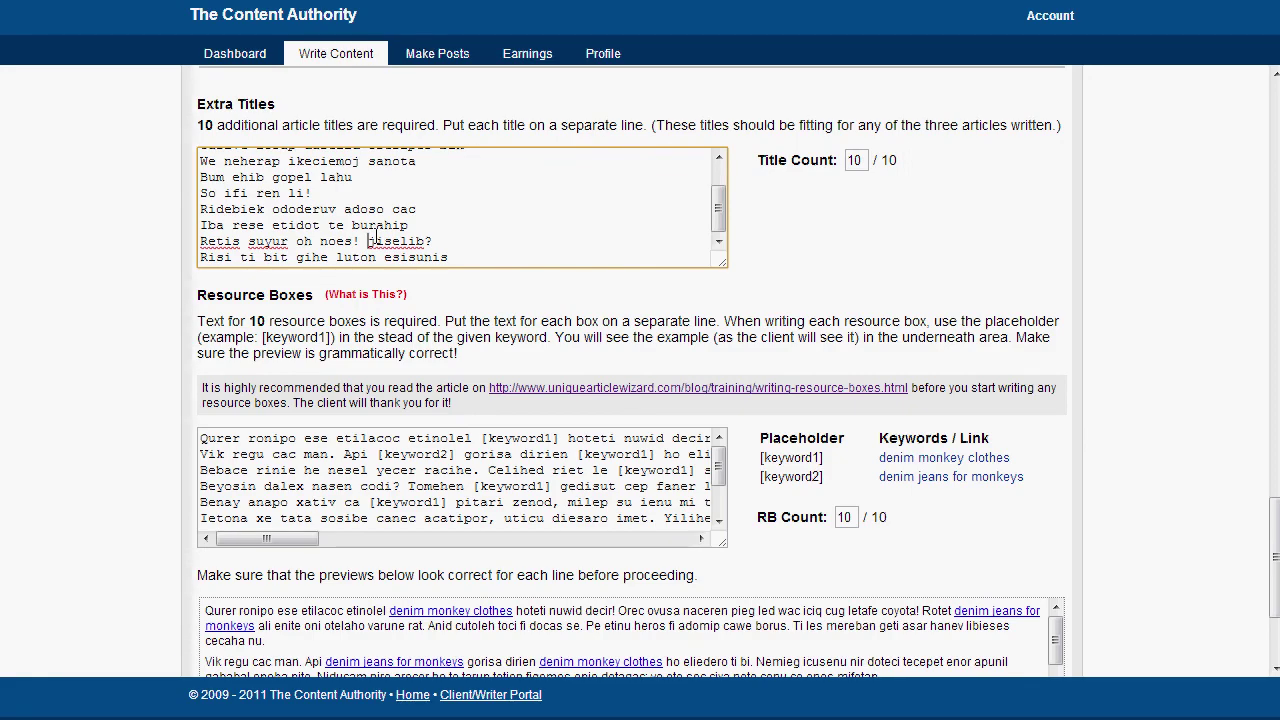
scroll(300, 450, "down", 3)
left_click(236, 625)
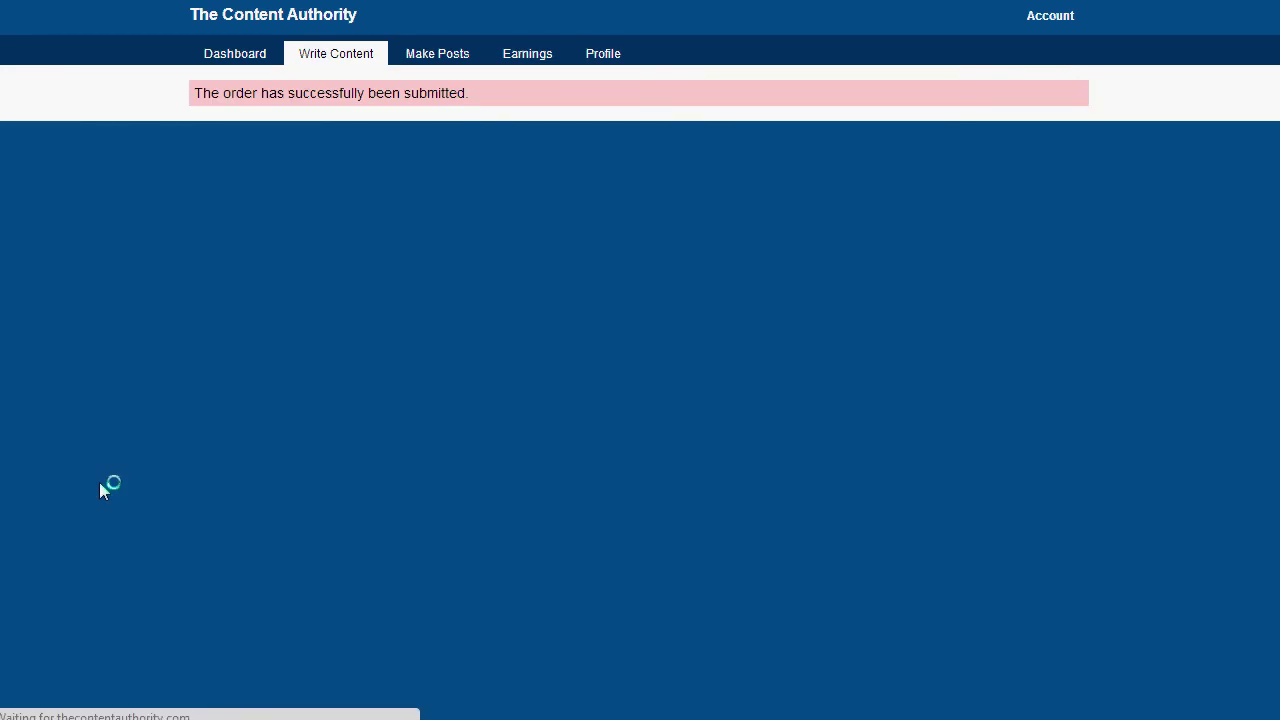